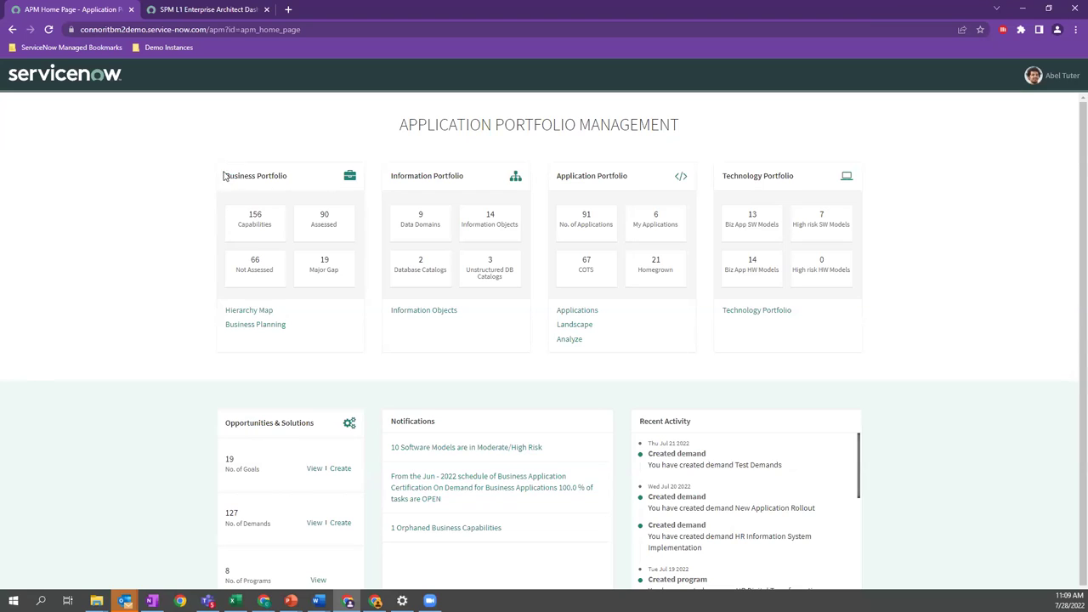
Open the business portfolio's Hierarchy Map and expand capabilities 2.0 Market and Sell Products and Services and 2.3 Understand markets, customers, and capabilities.
click(241, 311)
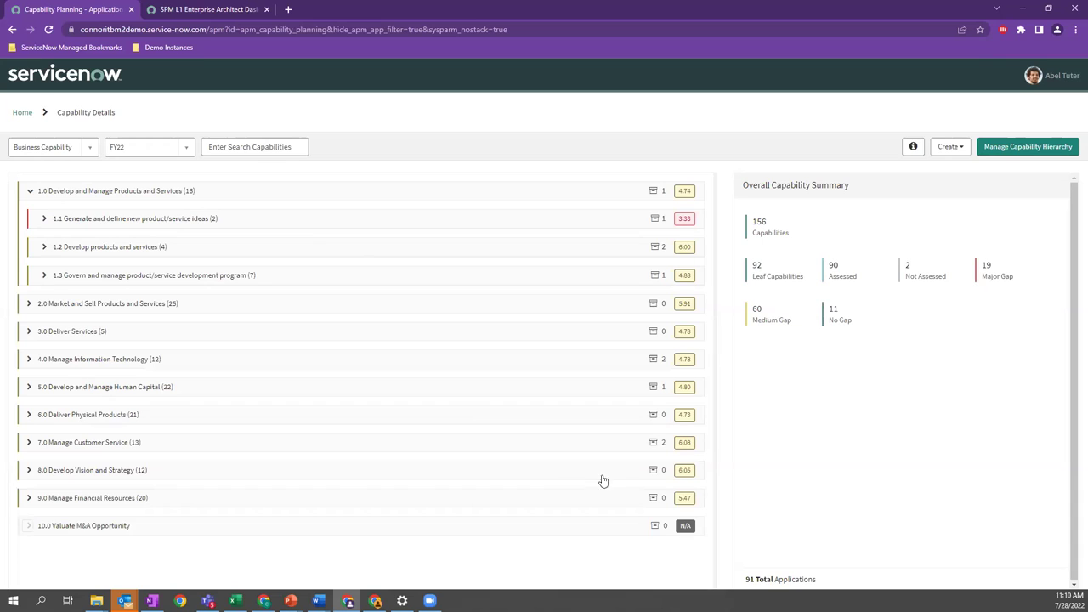
click(28, 304)
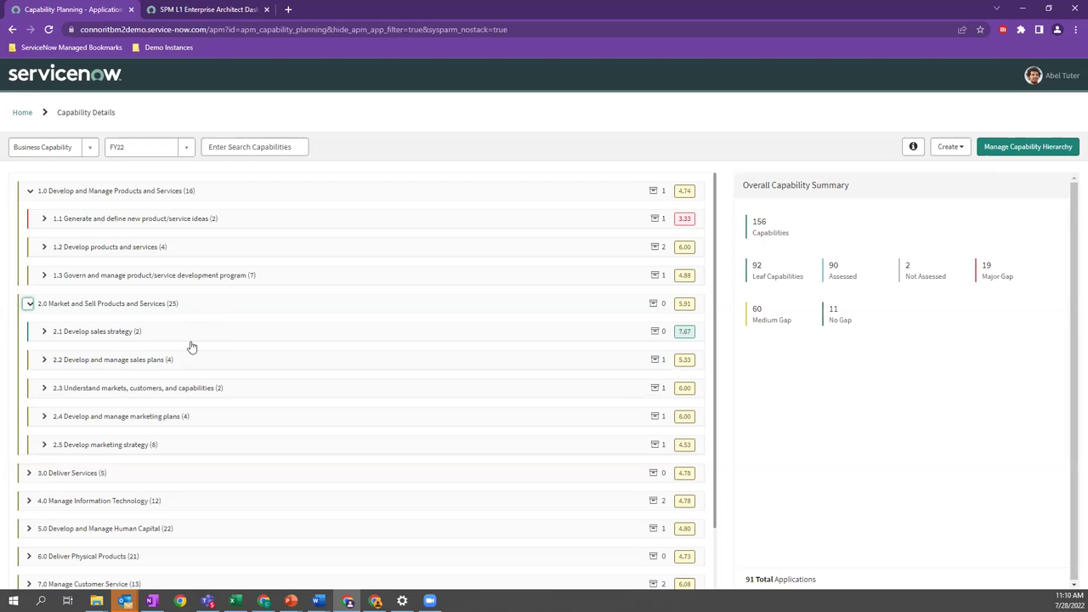
click(44, 388)
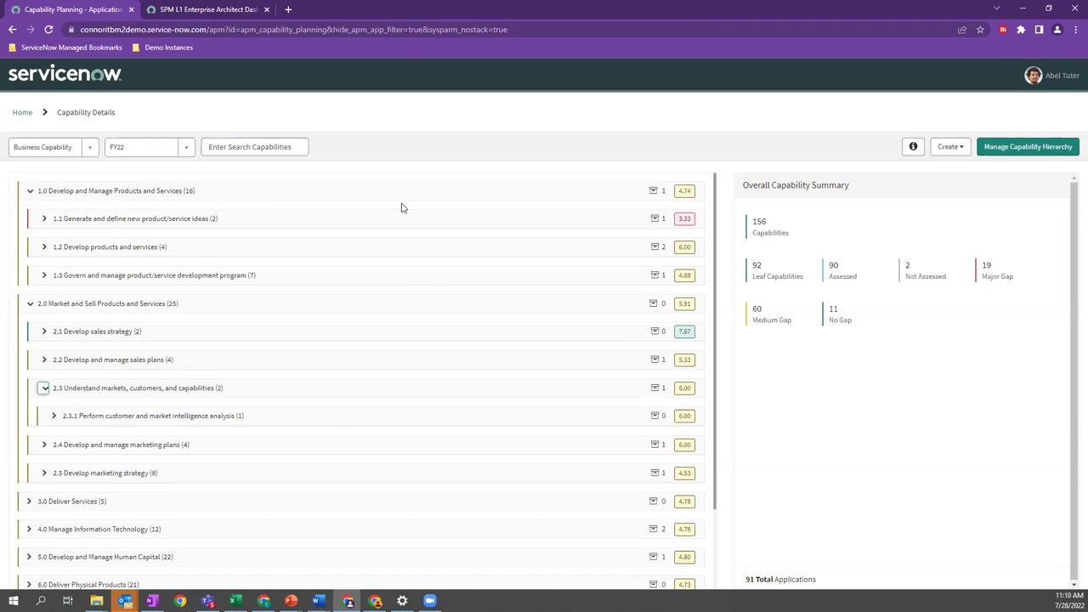
Select capability 1.0 Develop and Manage Products and Services and review its business applications, first indirect, then direct.
click(283, 194)
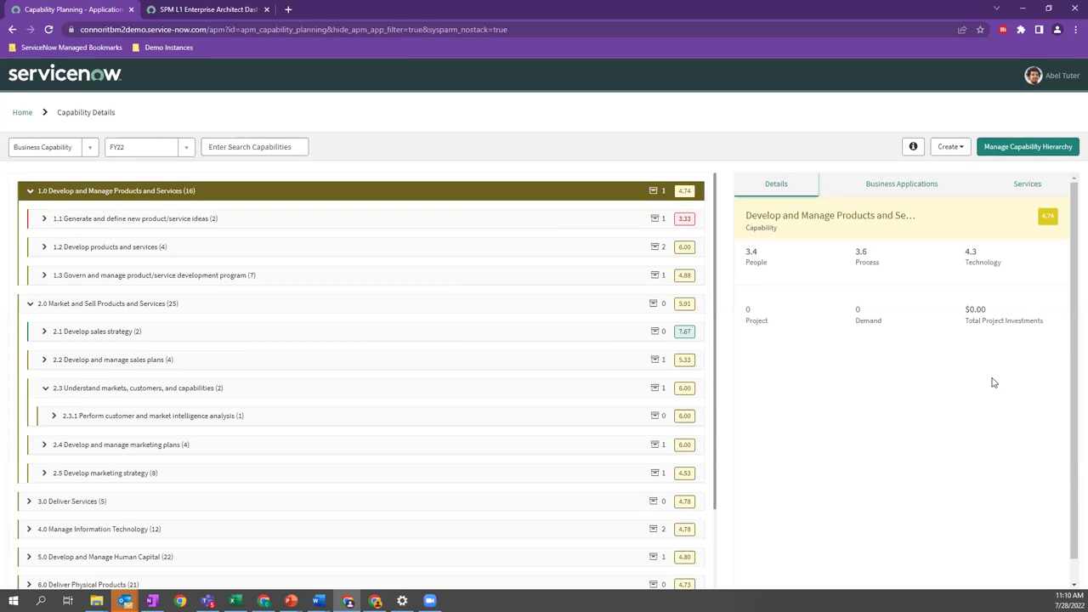
click(894, 188)
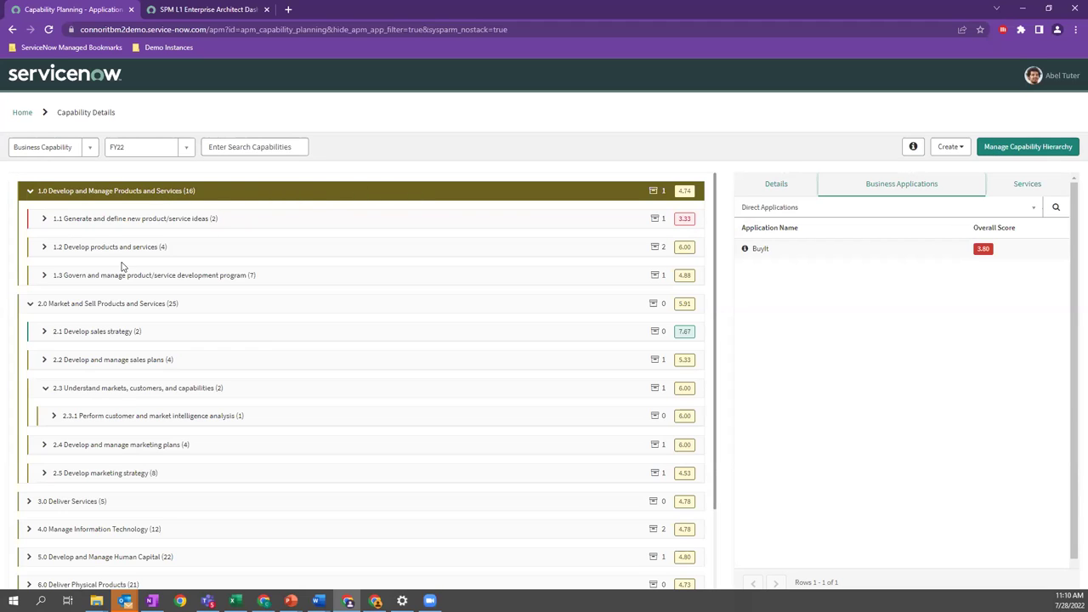
click(1031, 212)
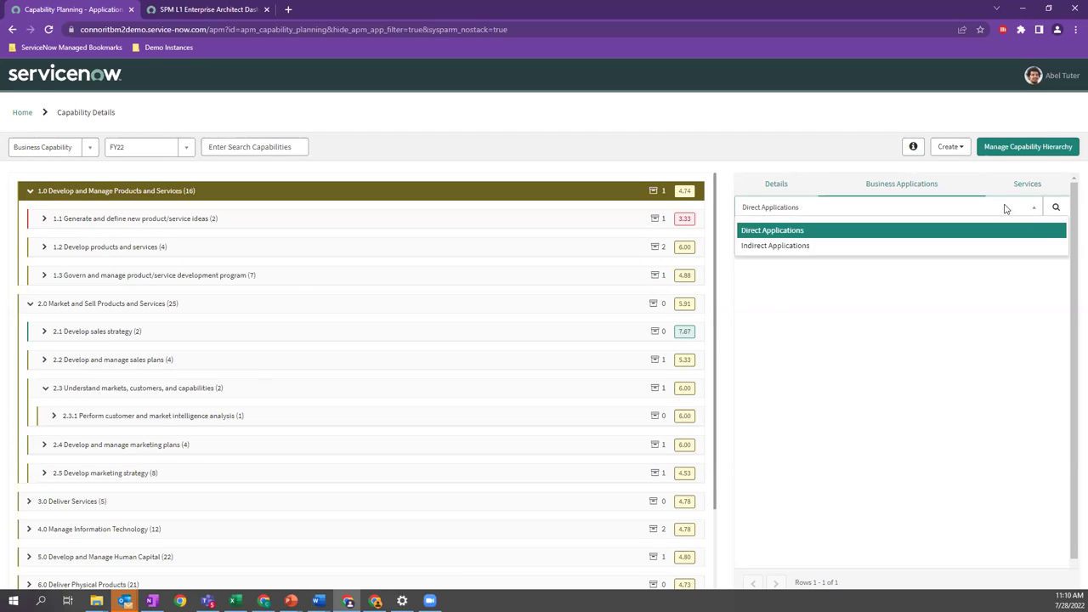
click(764, 247)
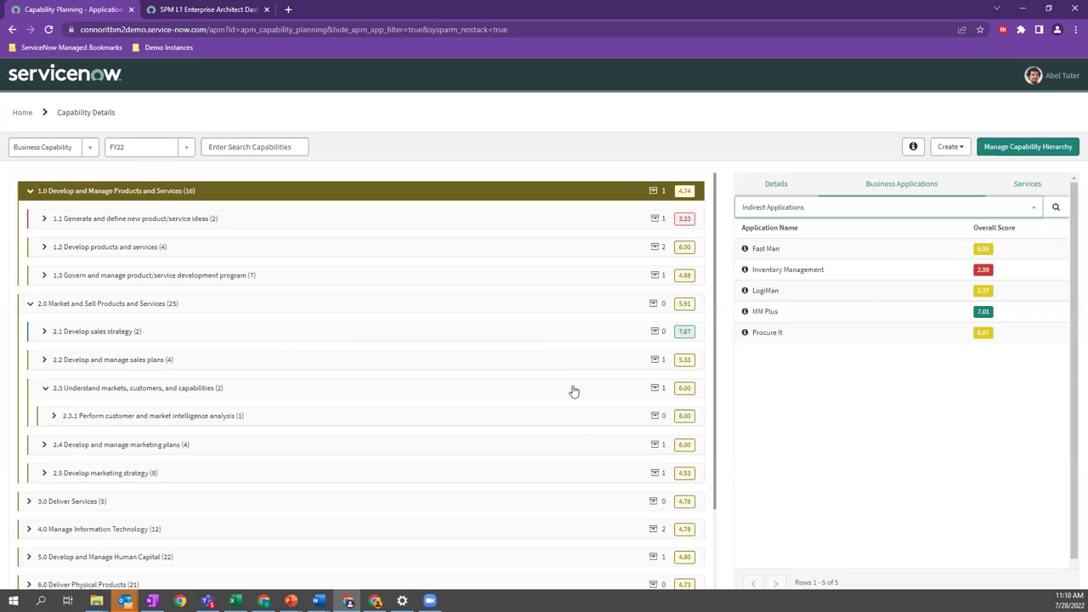
scroll(574, 391, down, 2)
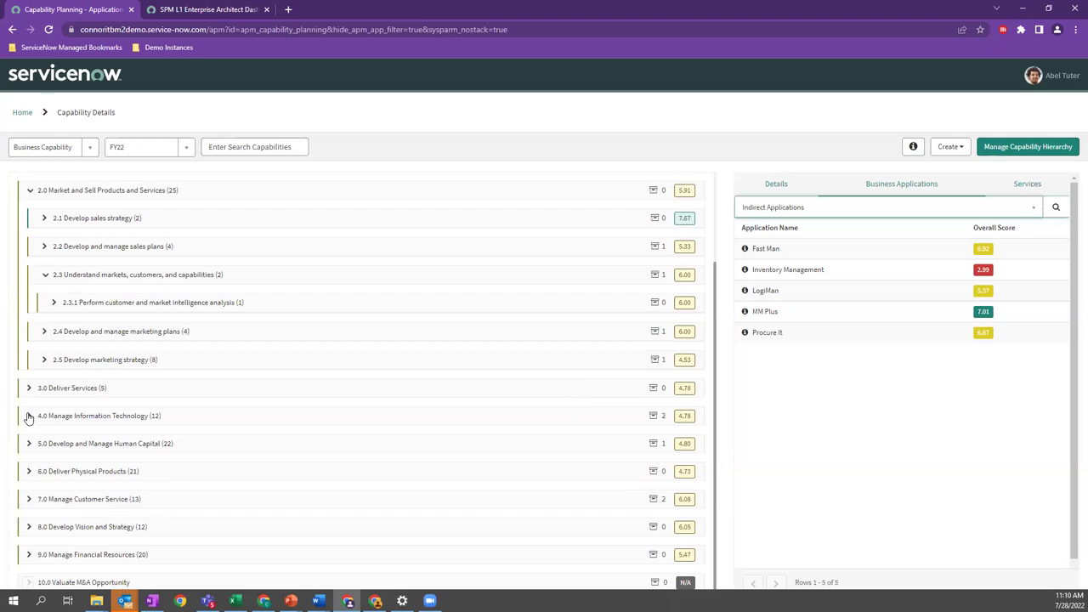
click(841, 209)
click(790, 231)
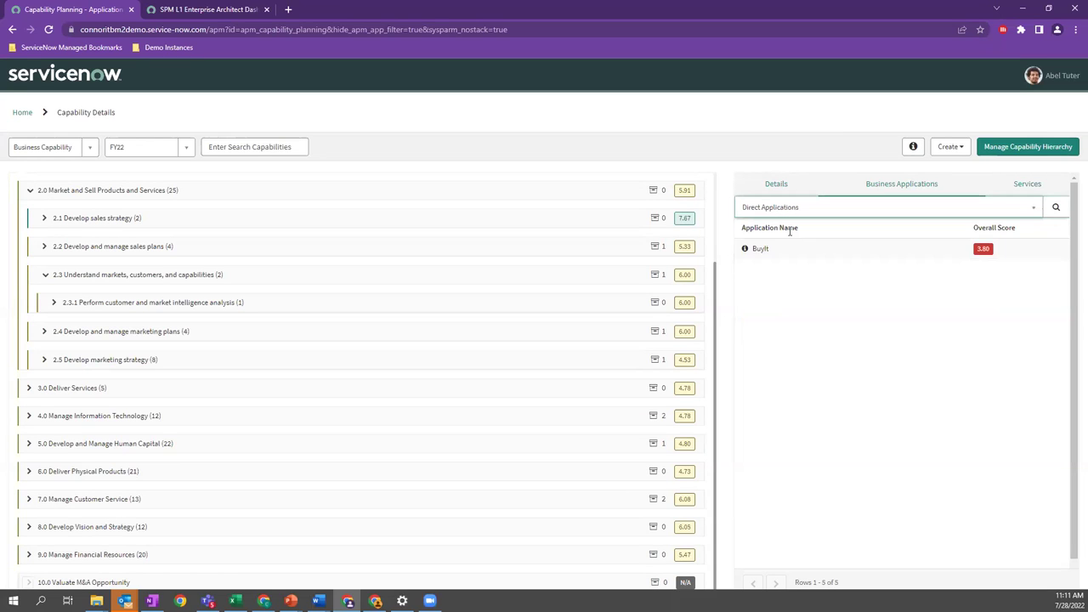
Expand 4.0 Manage Information Technology and review the business applications and details of capability 4.5 Manage enterprise information.
click(29, 415)
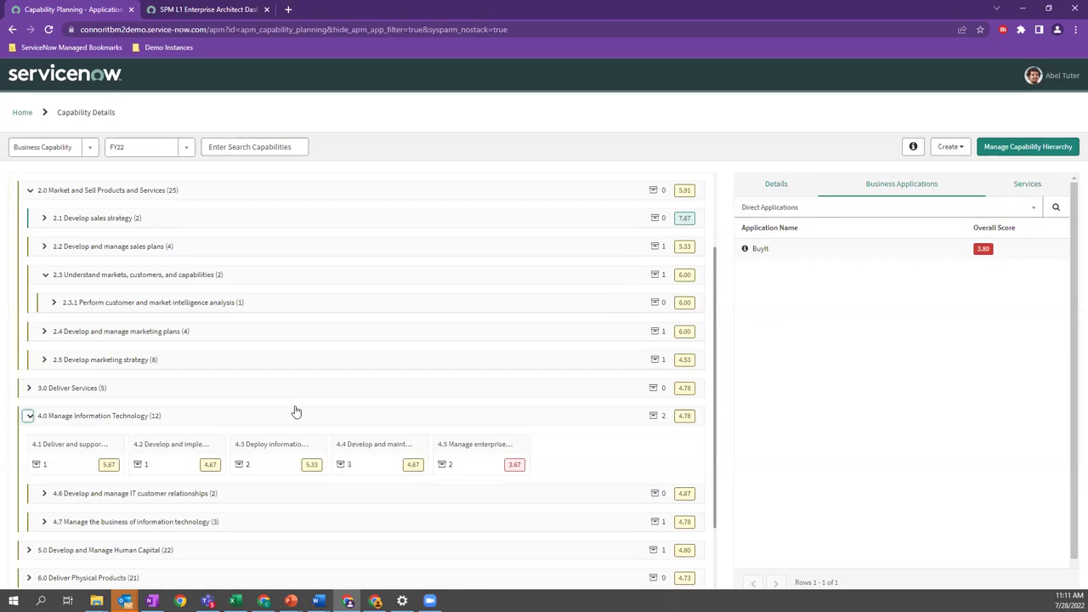
scroll(294, 413, down, 1)
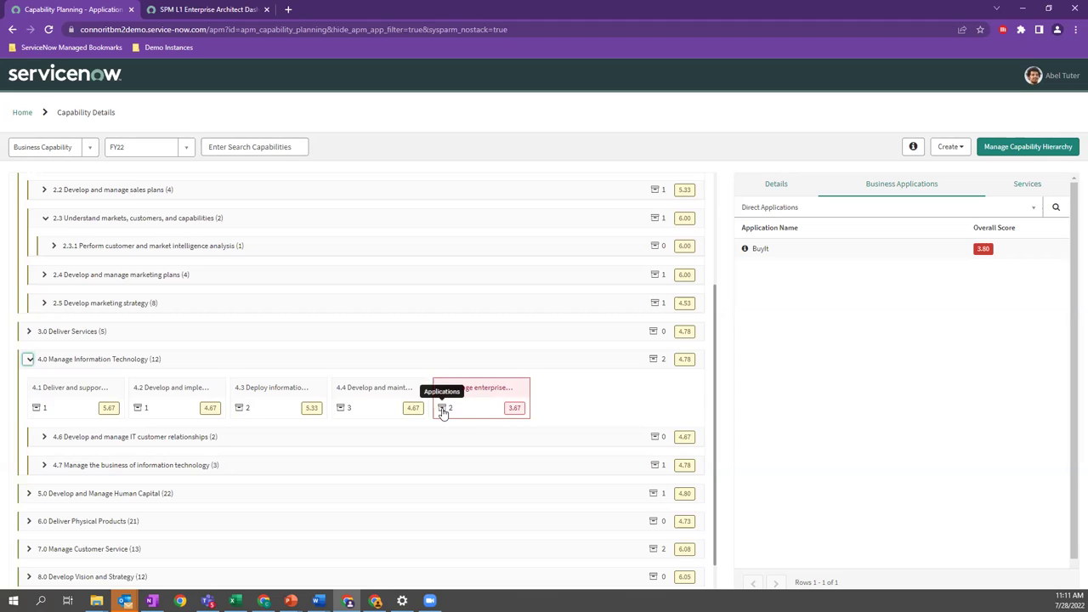
click(478, 411)
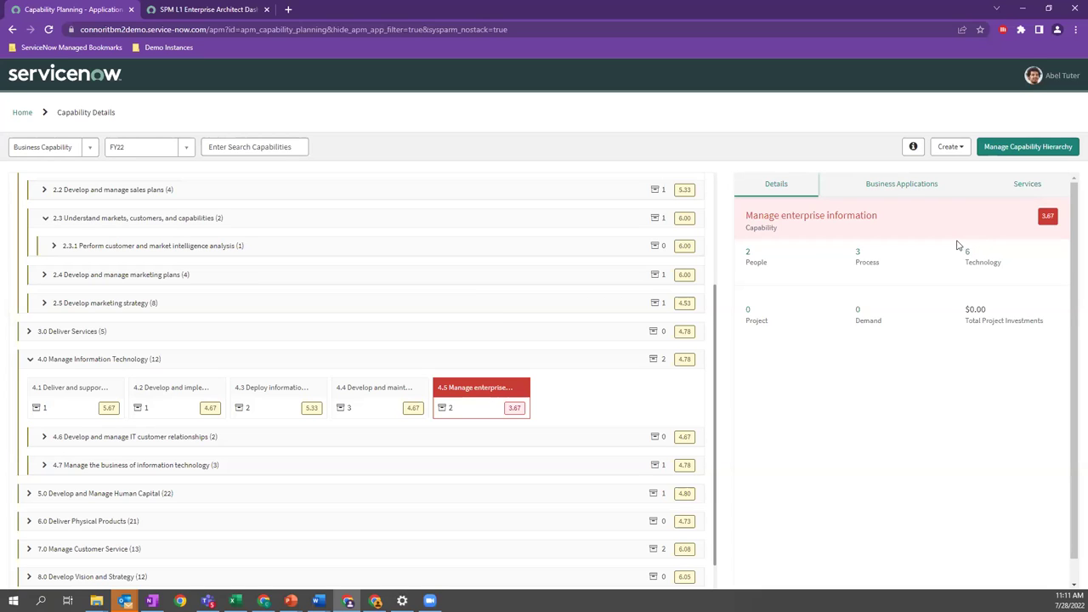
click(897, 186)
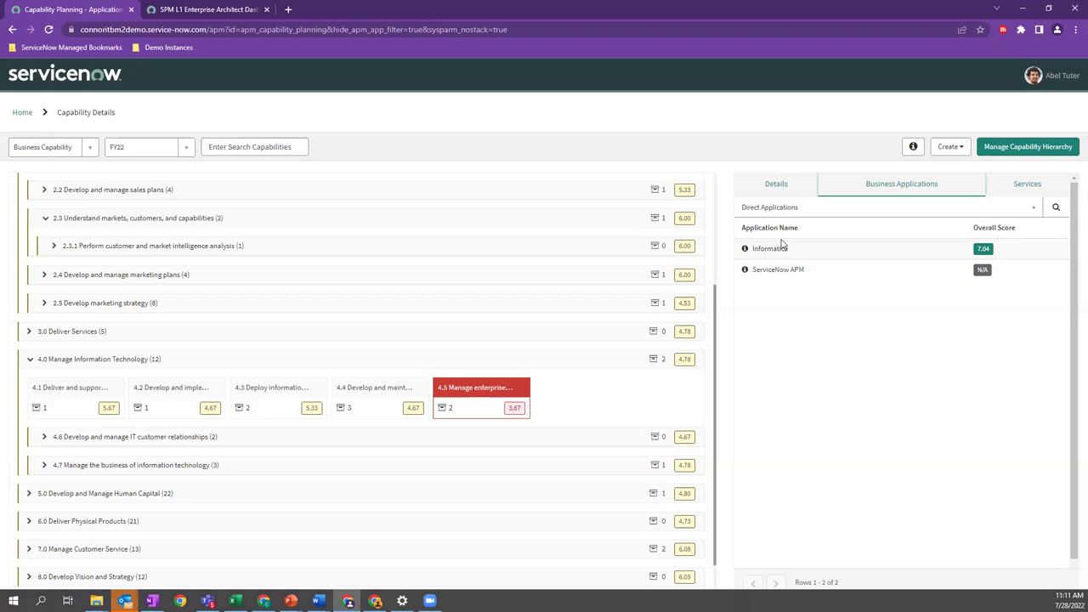
click(778, 181)
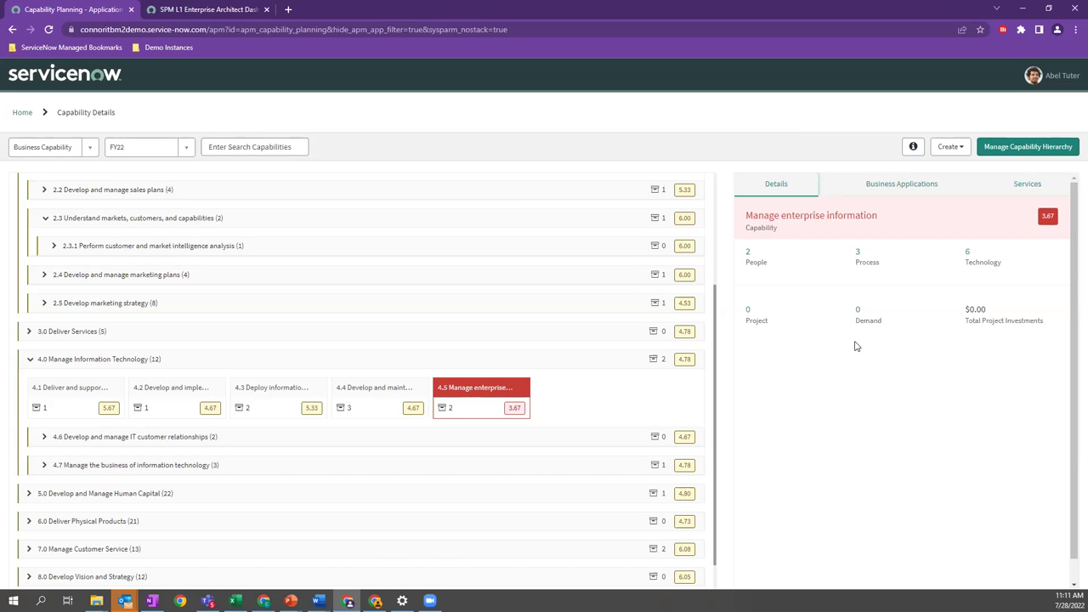
click(951, 149)
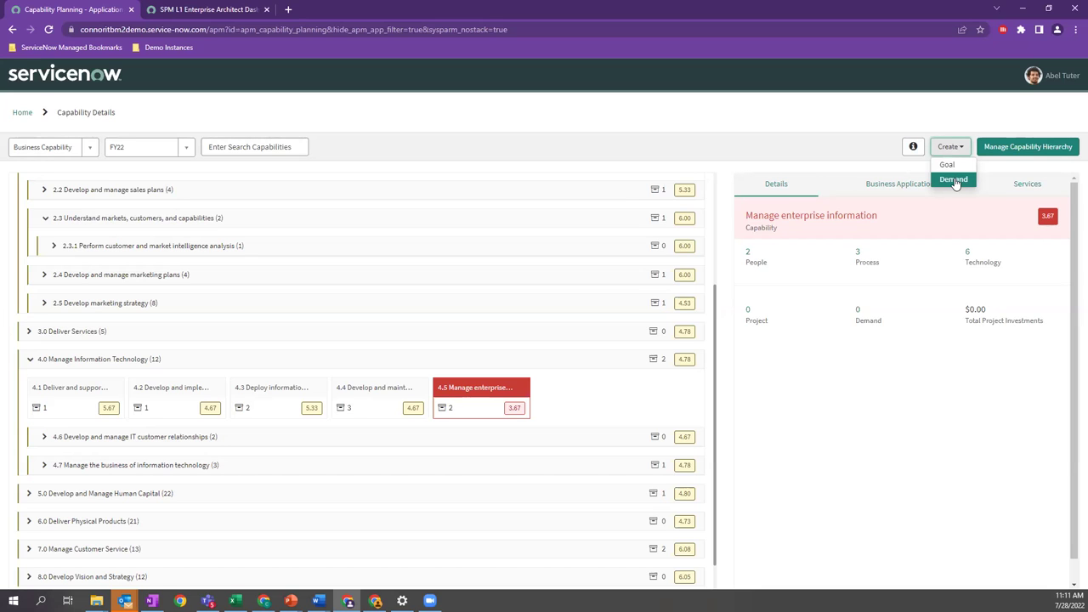
click(848, 469)
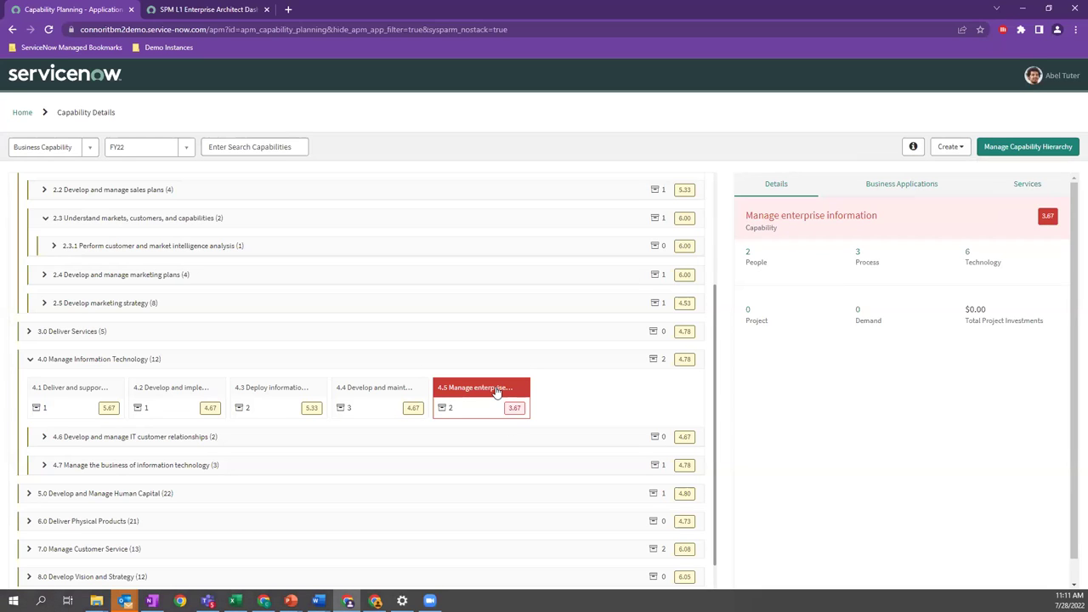
click(947, 151)
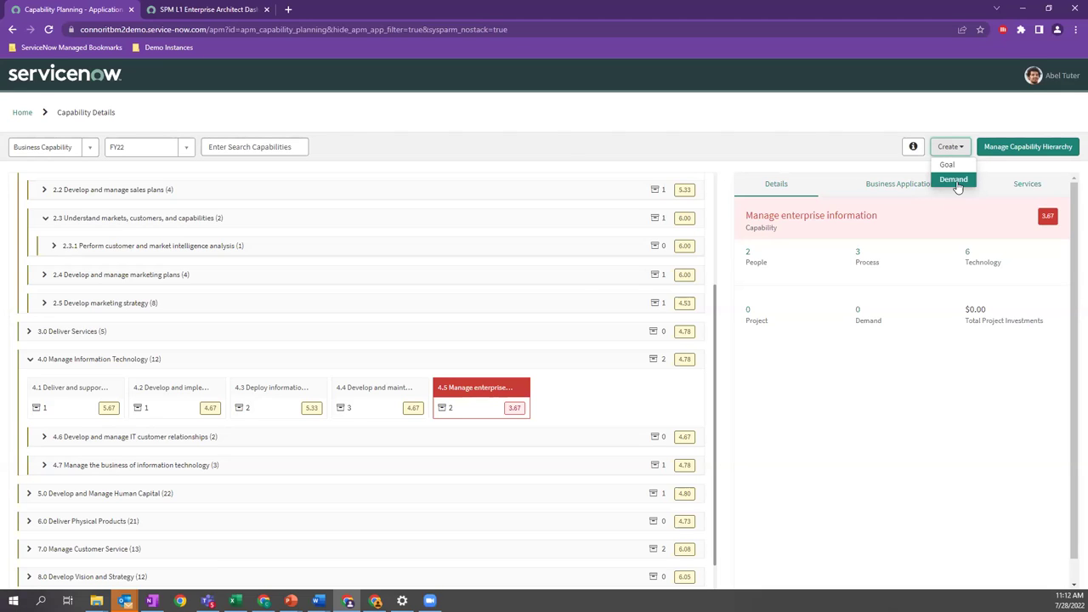
click(910, 416)
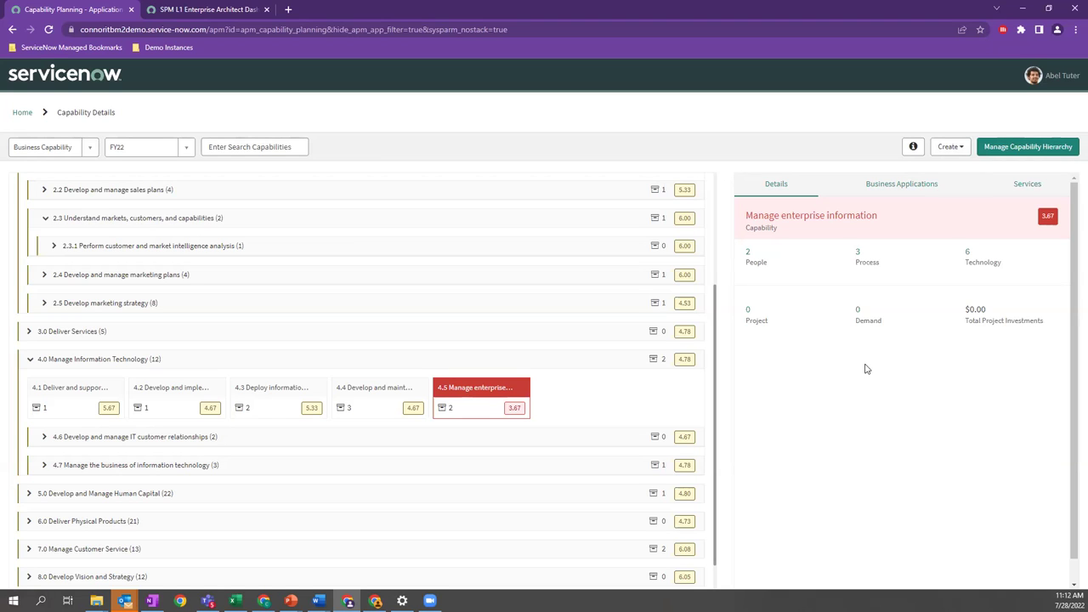
Switch the capability map from Business Capability to the Technology Risk view.
click(90, 148)
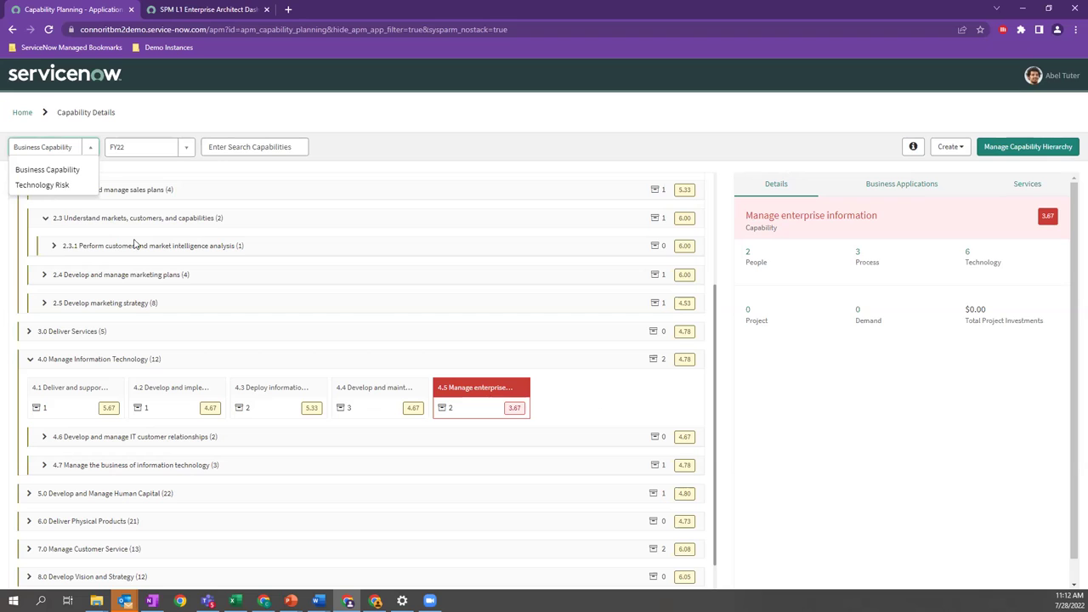
click(42, 184)
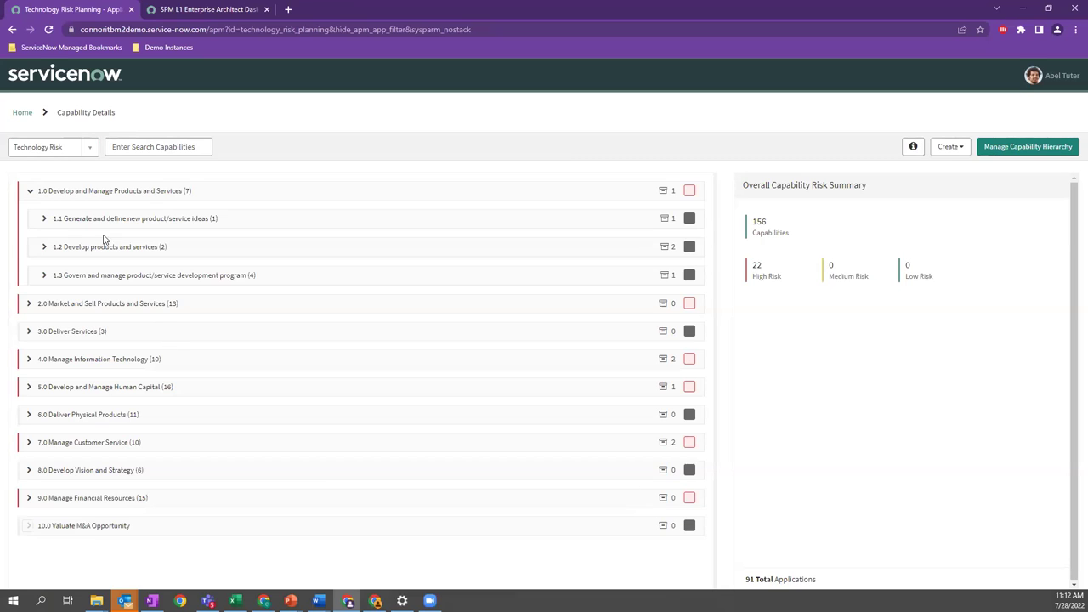
Return to the portfolio home page and open the Application Portfolio's Analyze view, grouped by Application Category.
click(23, 113)
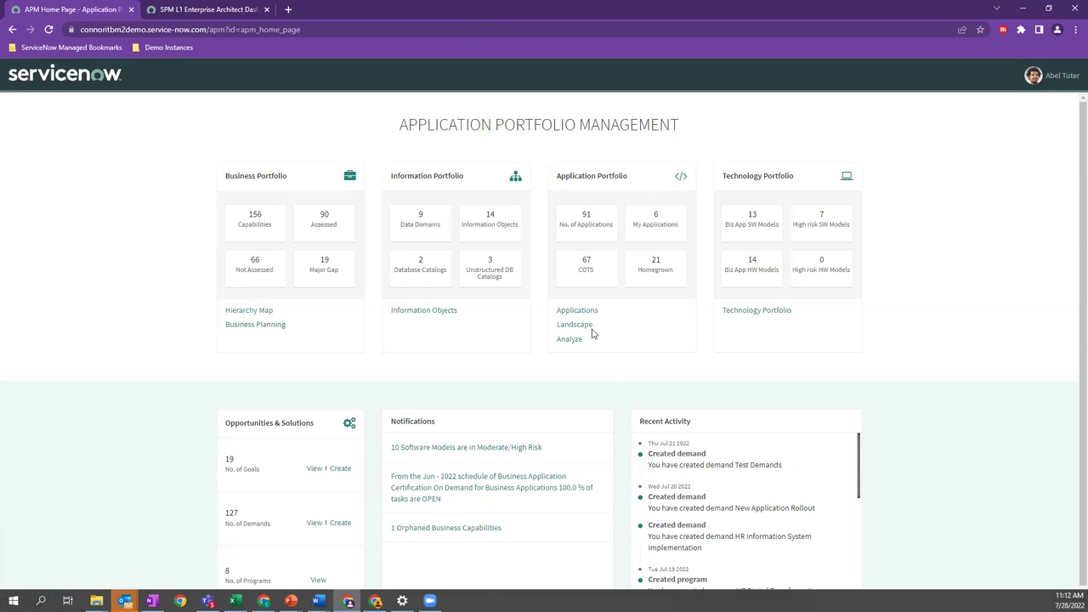
click(567, 340)
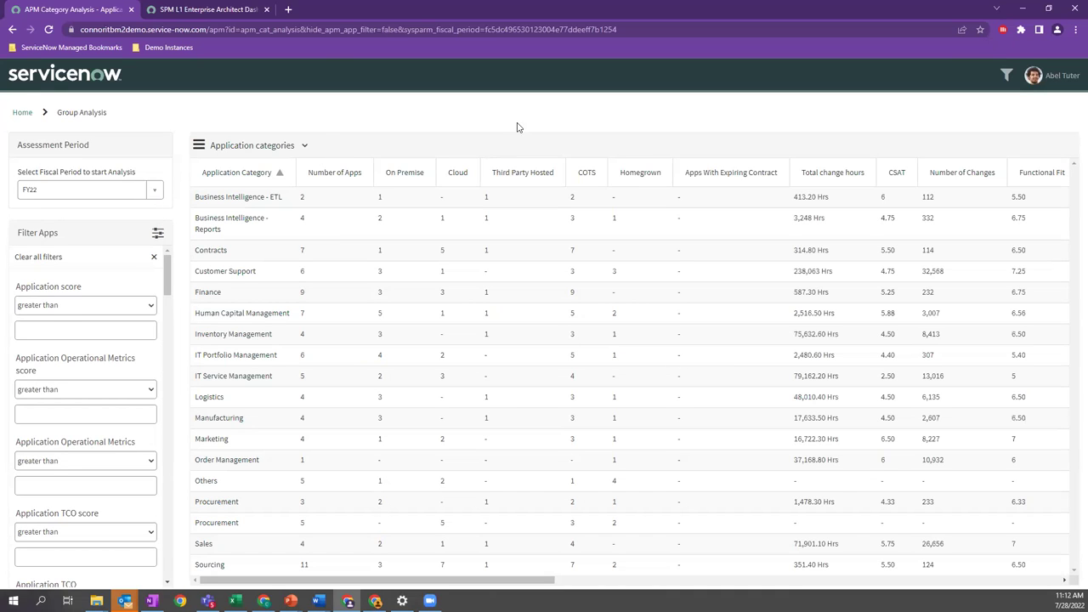
click(306, 149)
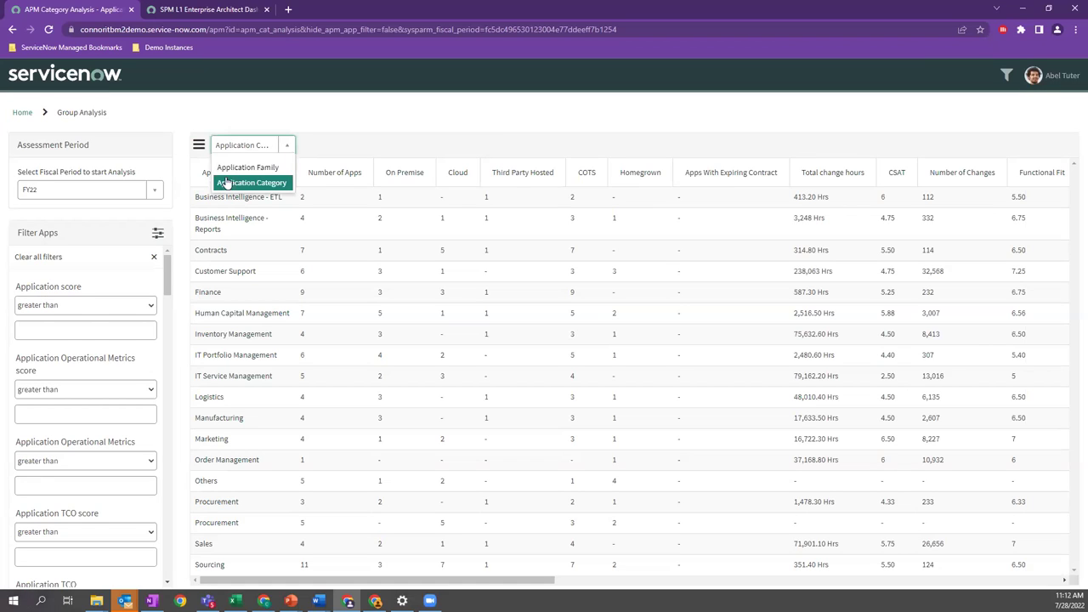
click(268, 182)
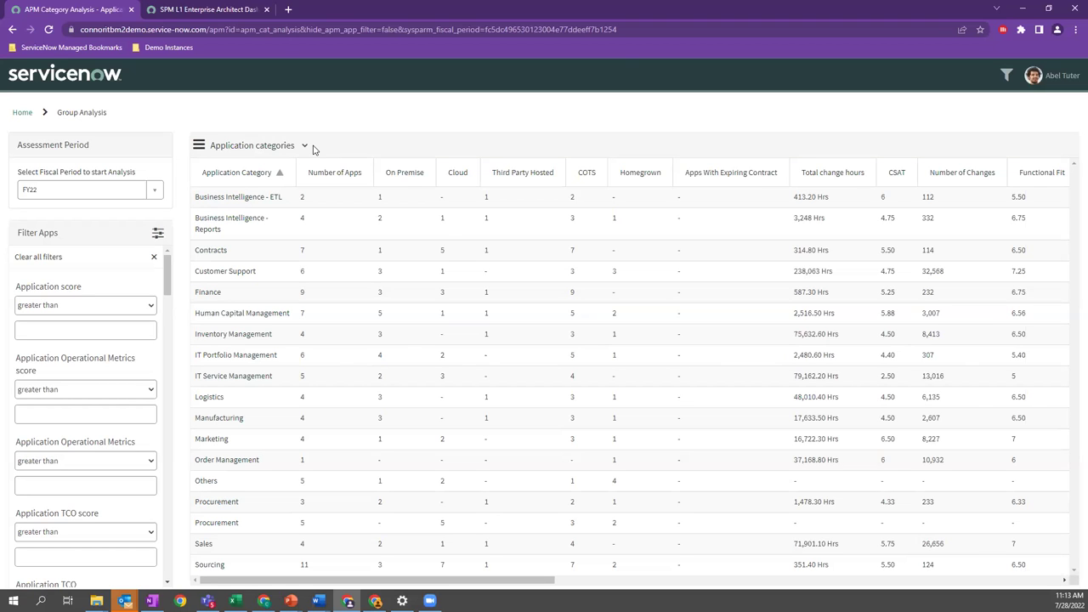
Examine the change, cost, usage, incident and risk columns of the application categories table.
drag(522, 585, 761, 567)
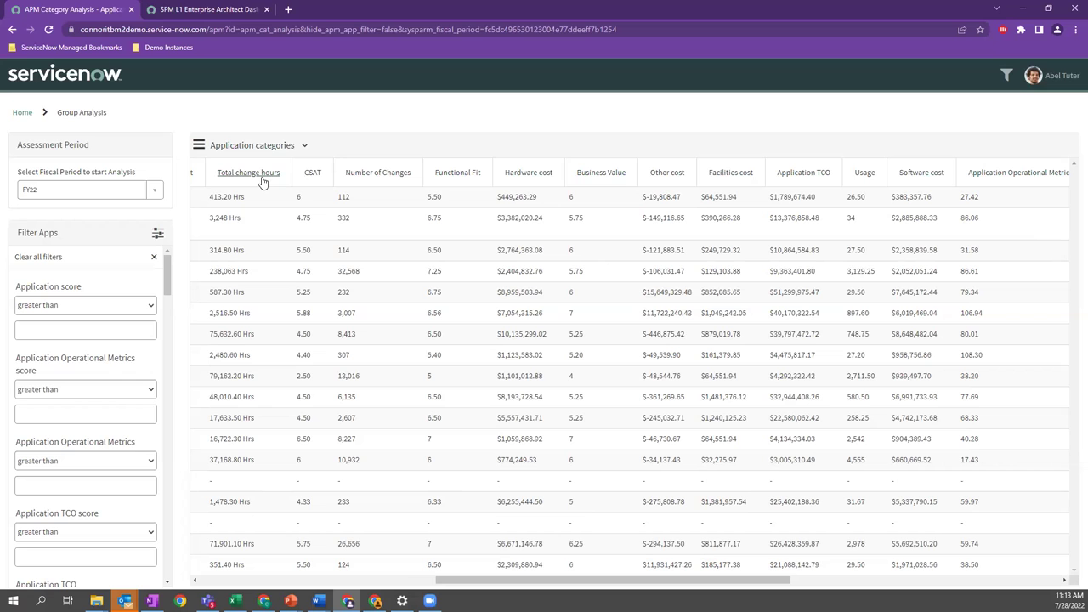
drag(474, 587, 676, 572)
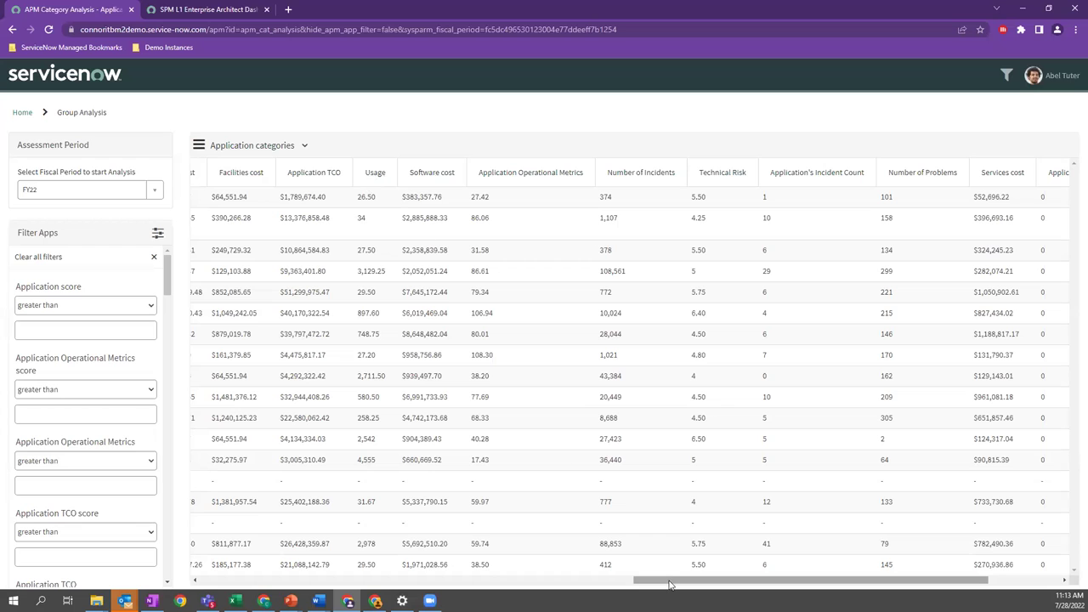
drag(670, 585, 638, 583)
drag(493, 566, 207, 554)
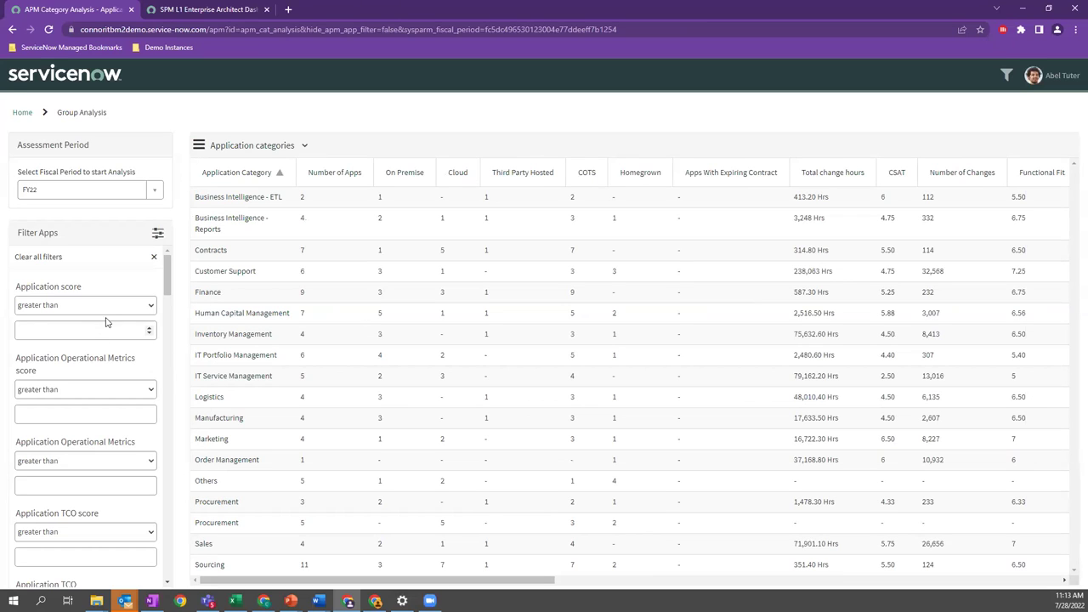
Filter the application categories to applications with a CSAT score less than 3.
scroll(98, 282, down, 3)
scroll(98, 280, down, 7)
scroll(120, 425, down, 3)
scroll(110, 365, up, 1)
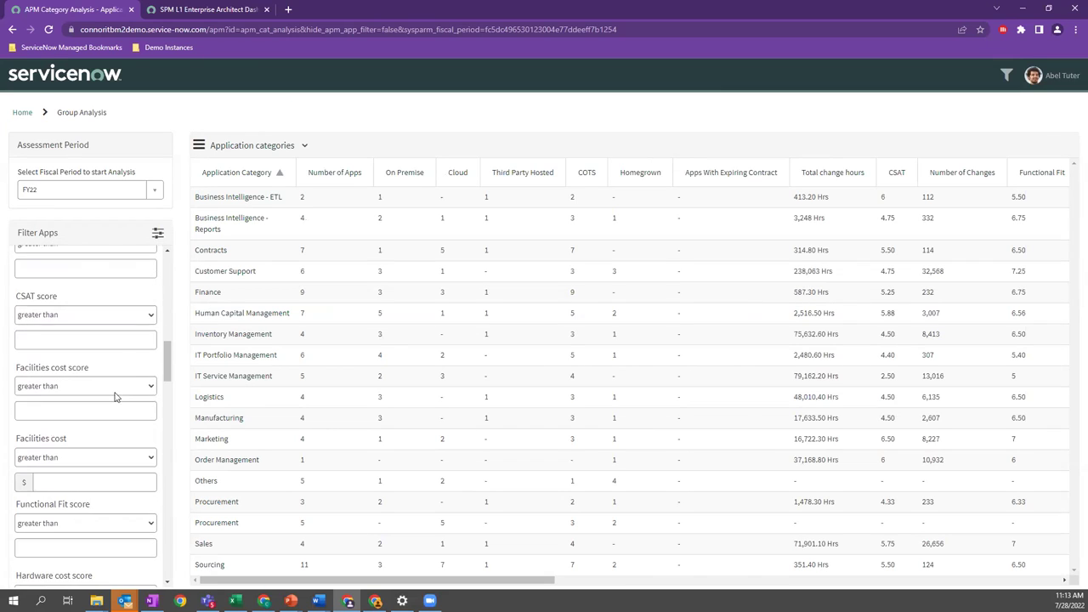
click(100, 316)
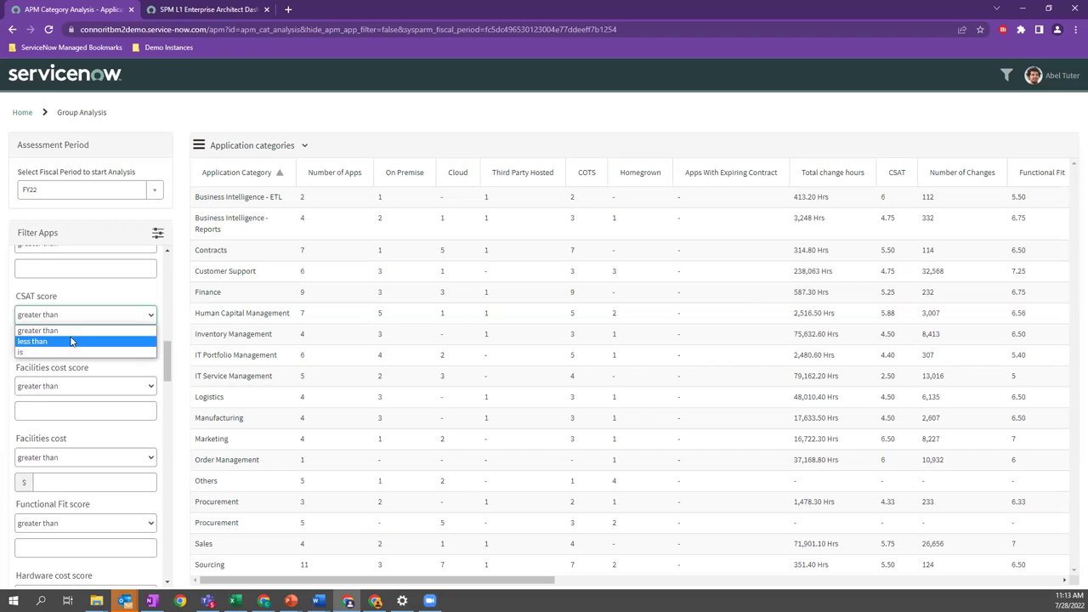
click(69, 342)
click(72, 340)
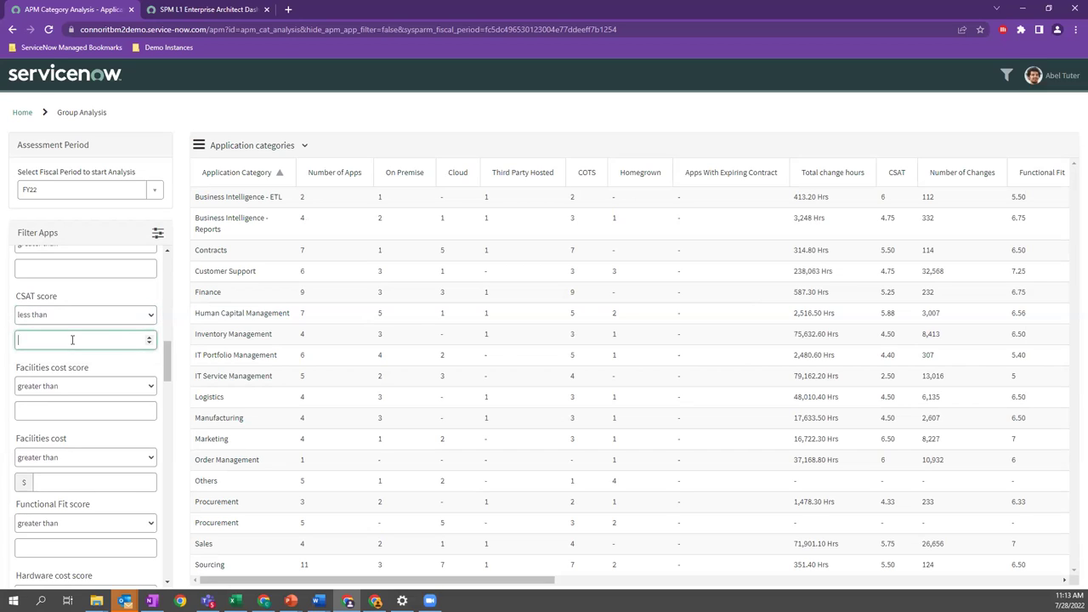
text(3)
click(170, 317)
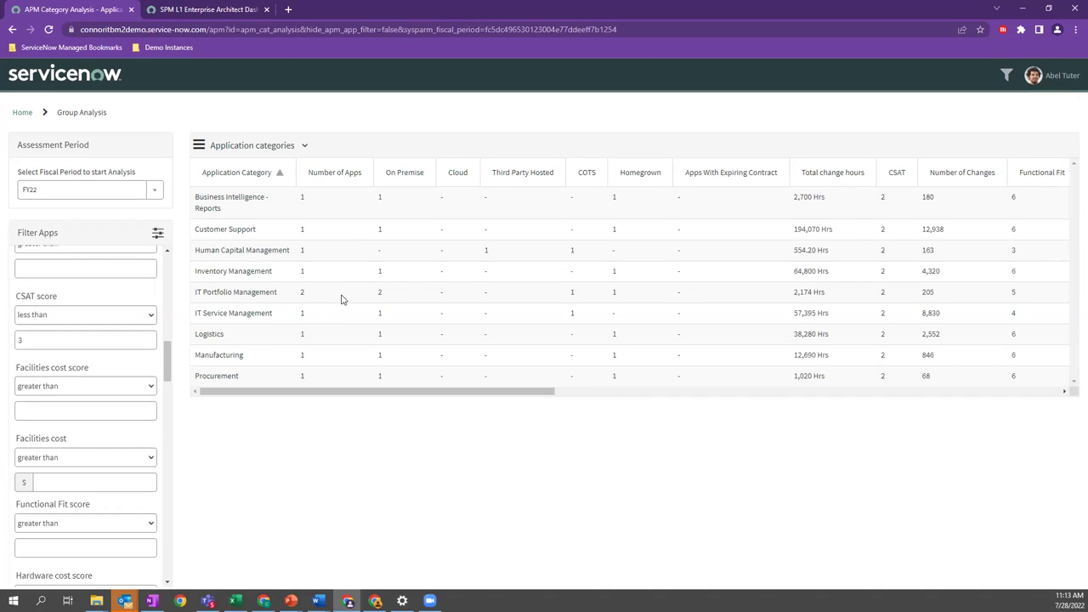
Open the IT Portfolio Management category's analysis, clear all filters and inspect the ServiceNow PPM bubble in the chart.
click(219, 297)
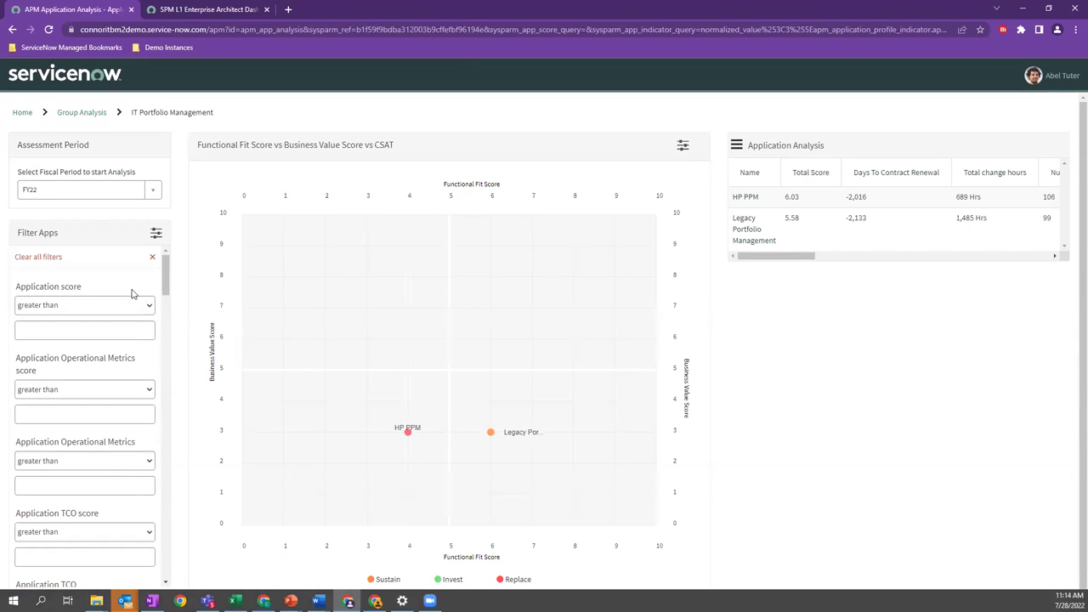
click(150, 257)
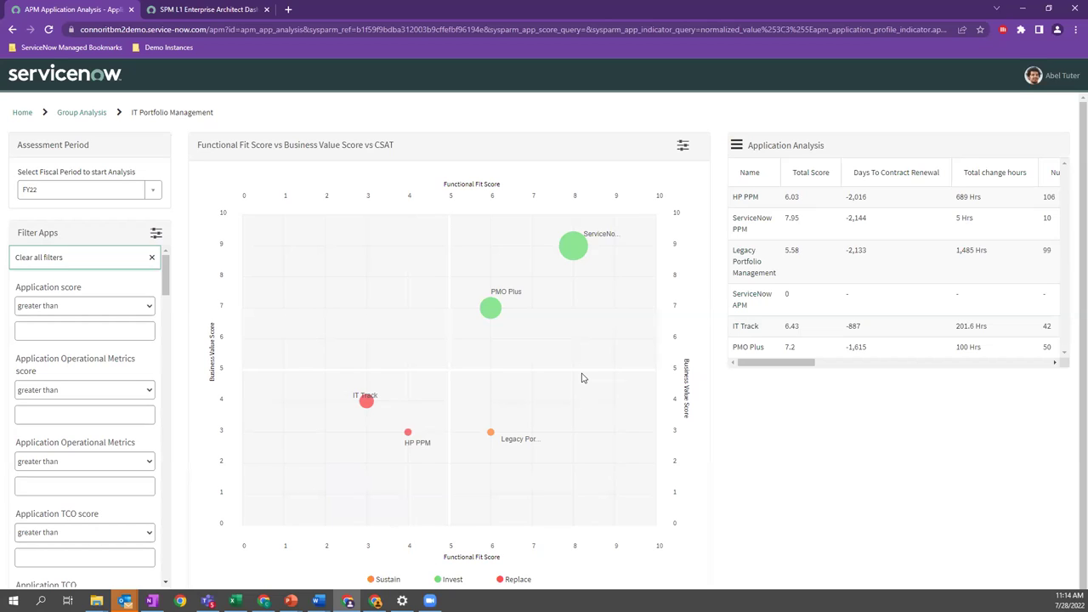
mouse_move(571, 245)
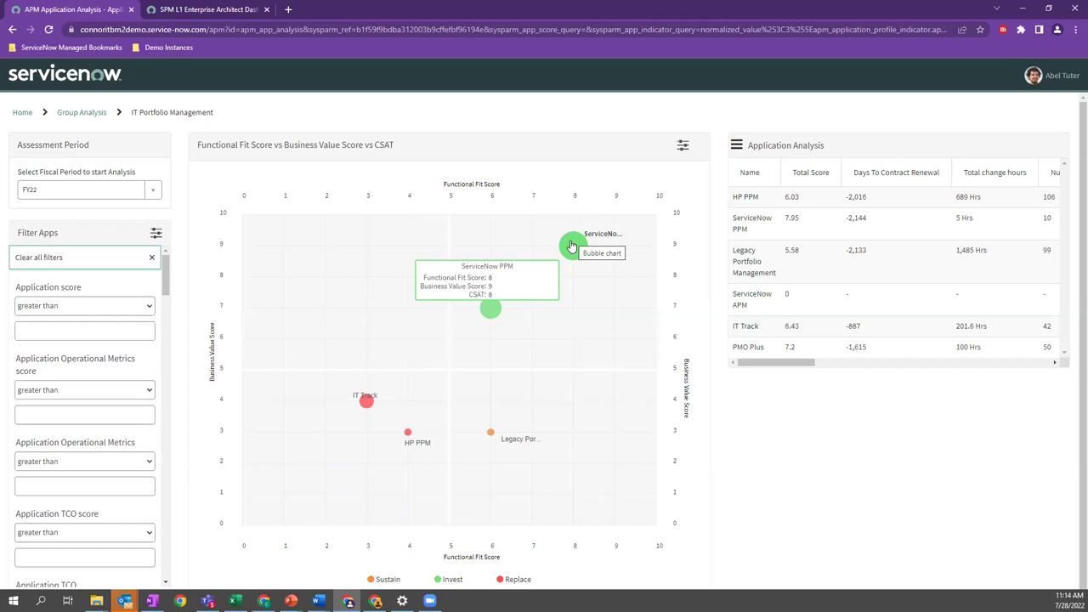
Set the bubble chart dimensions to Usage Score Vs Customer Satisfaction Score, with Business Value as the bubble size.
click(683, 151)
click(582, 125)
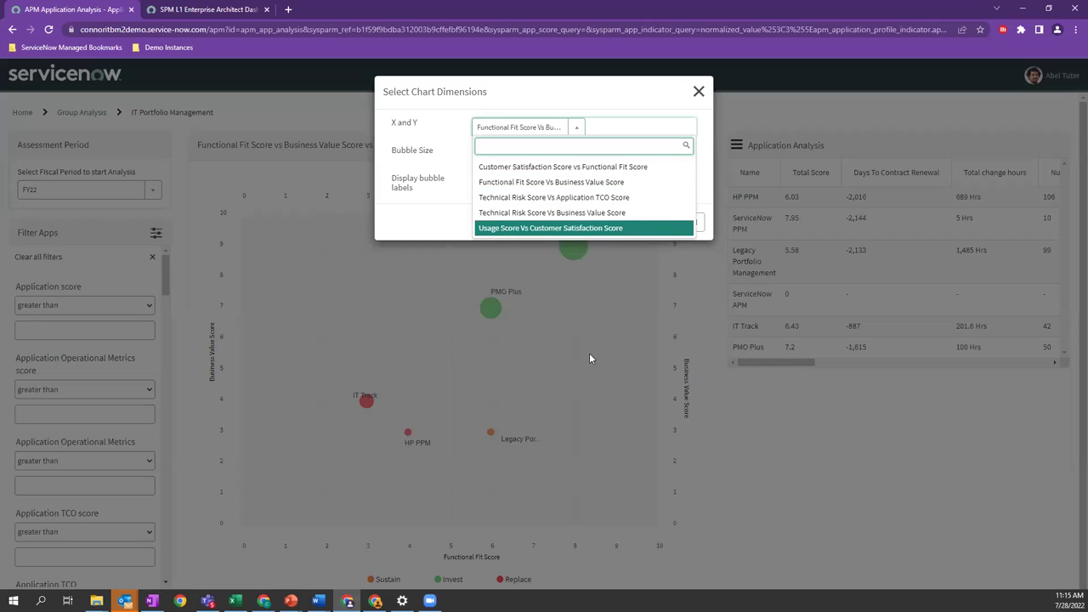
click(524, 228)
click(577, 154)
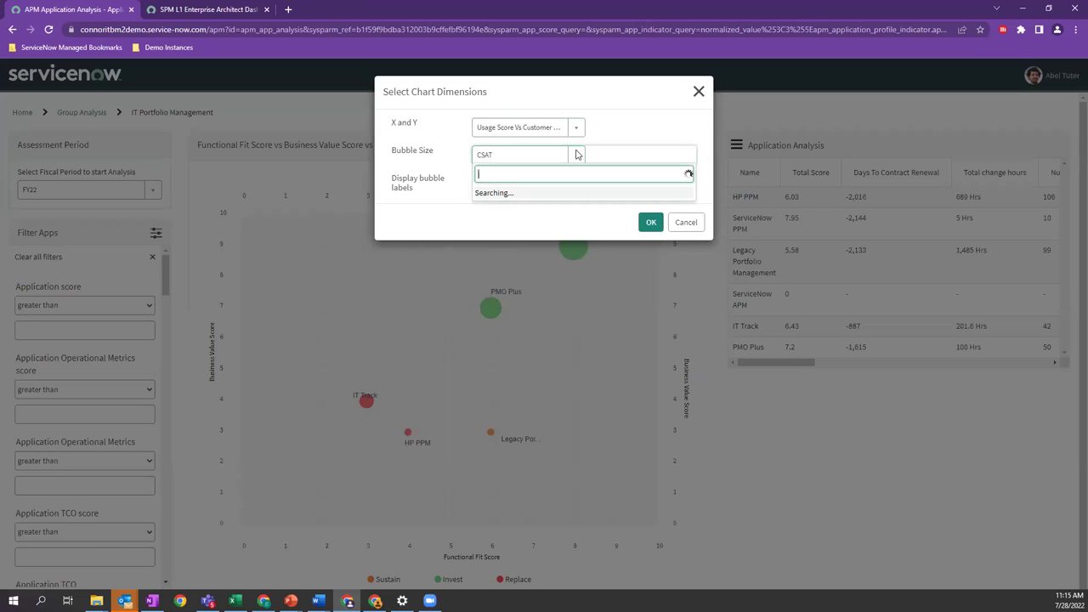
click(547, 255)
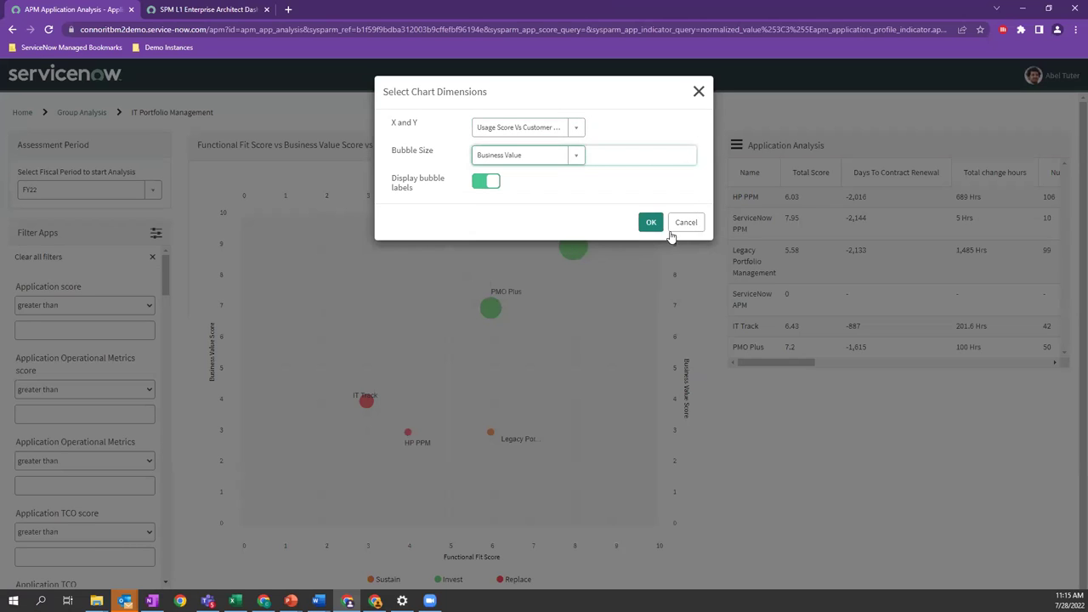
click(651, 222)
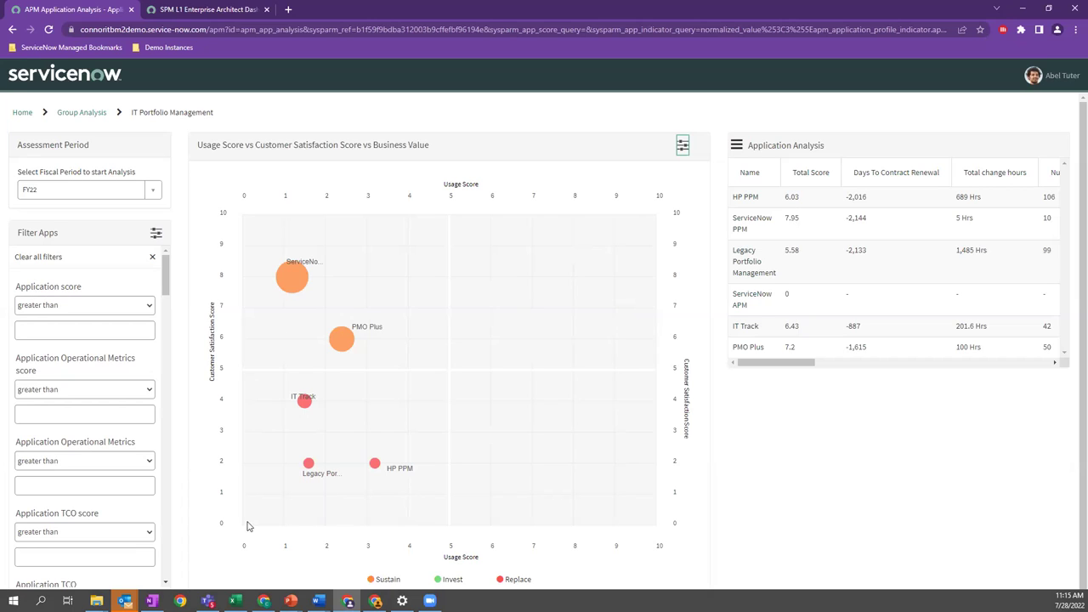
Start a demand from the Legacy Portfolio Management bubble, choose Retire Application as the action, and close the form without saving.
mouse_move(295, 274)
mouse_move(308, 465)
click(308, 464)
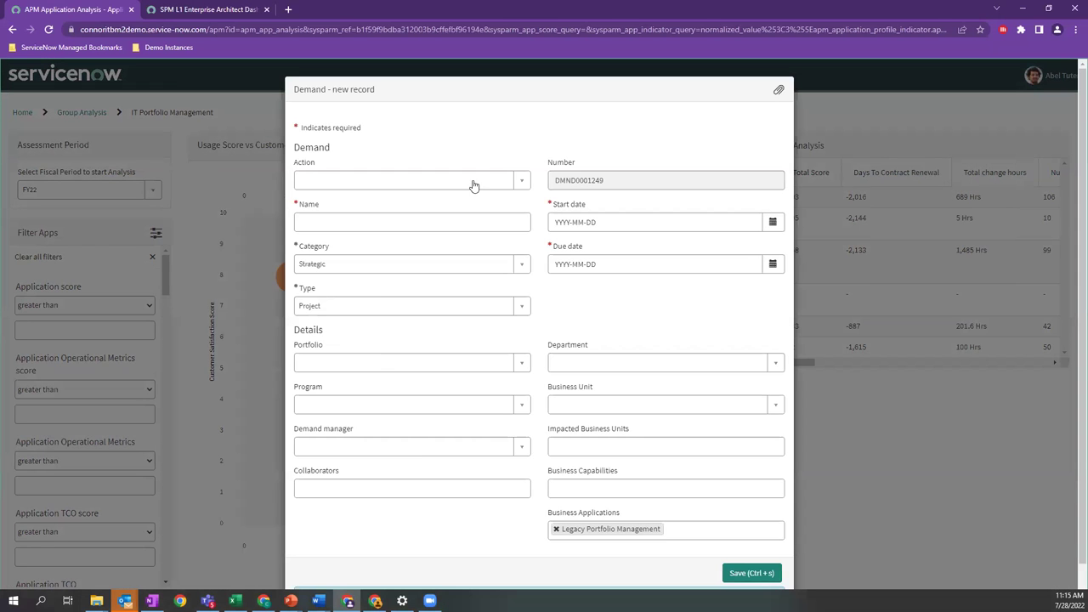
click(525, 183)
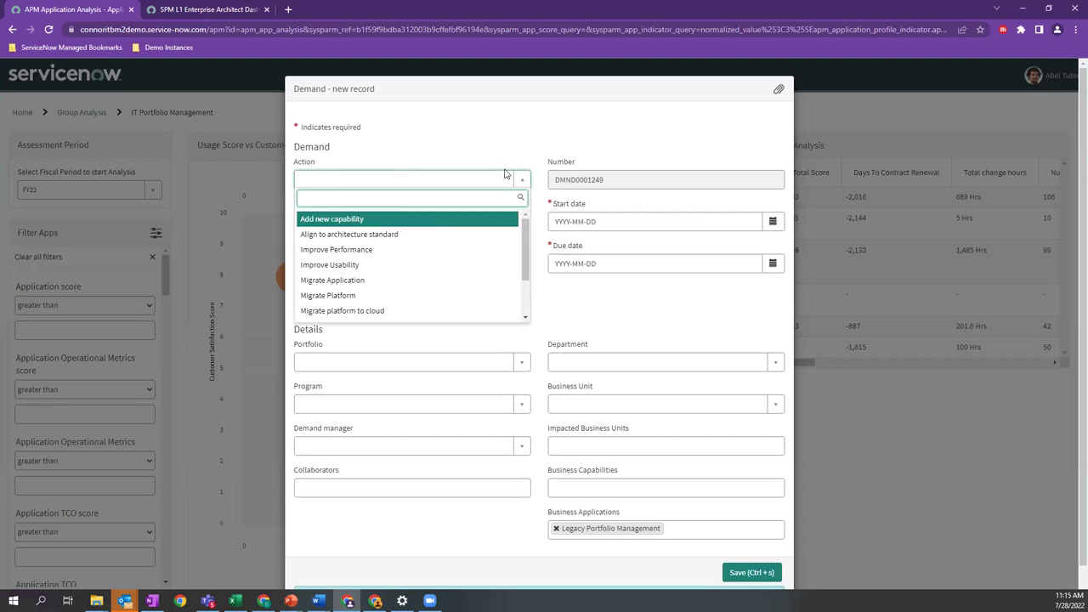
scroll(412, 288, down, 3)
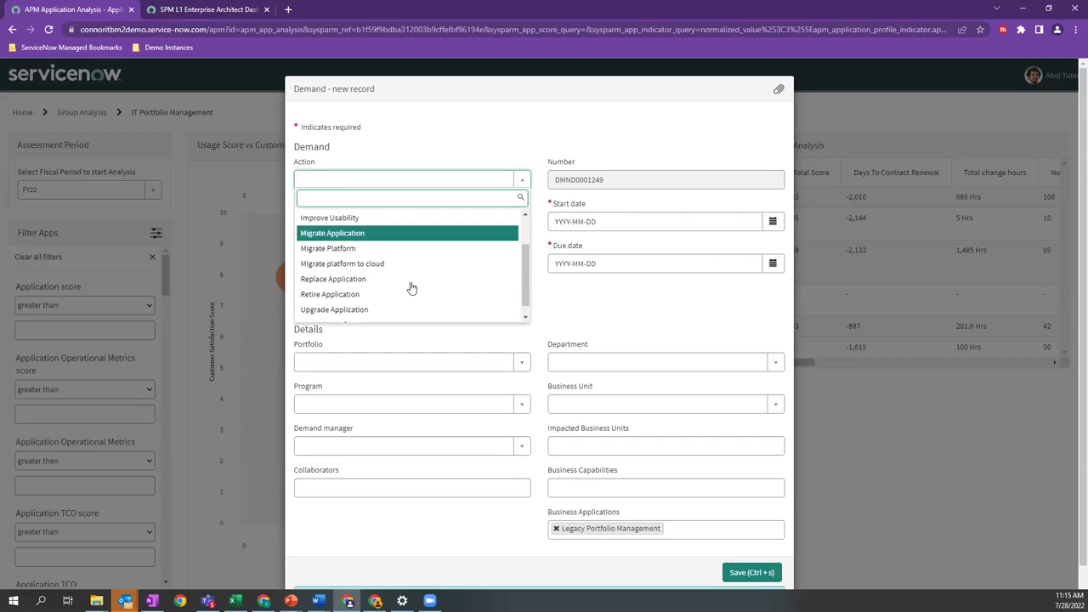
click(365, 280)
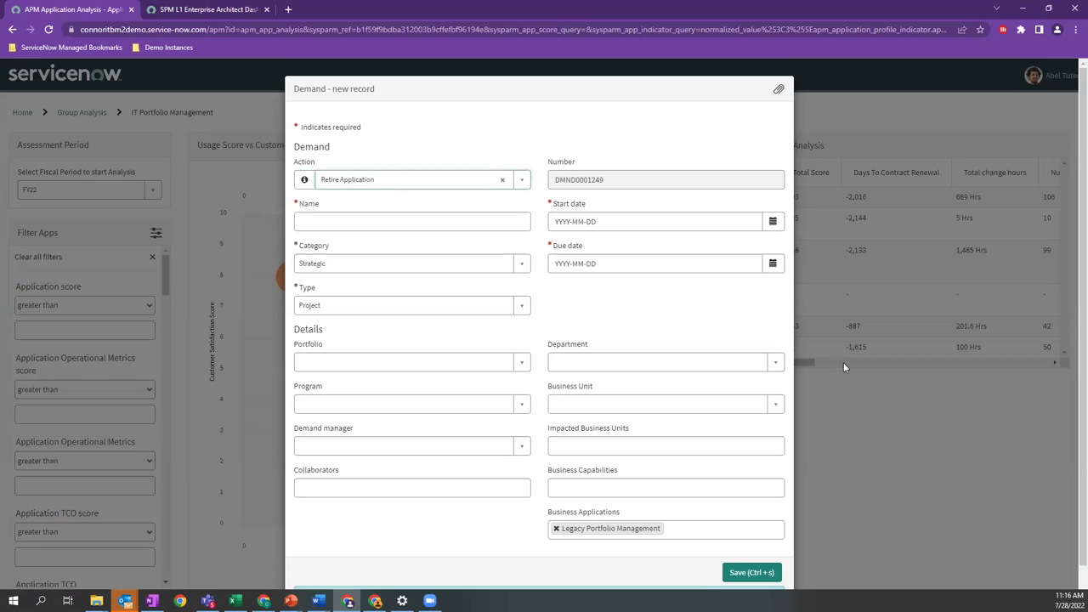
click(892, 403)
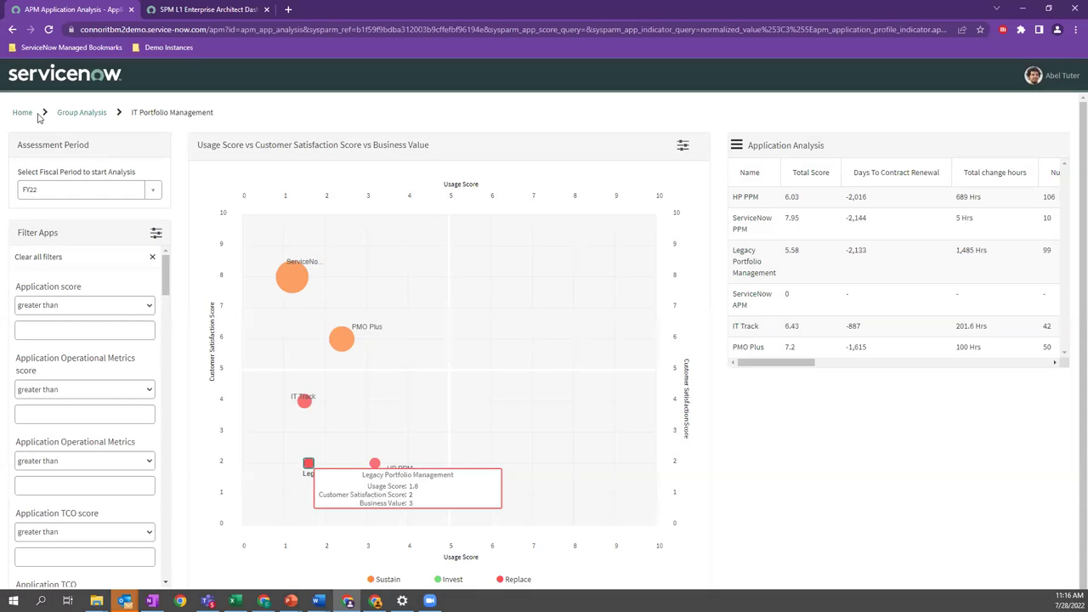
Return to the portfolio home page and open the Technology Portfolio timeline.
click(25, 113)
click(650, 141)
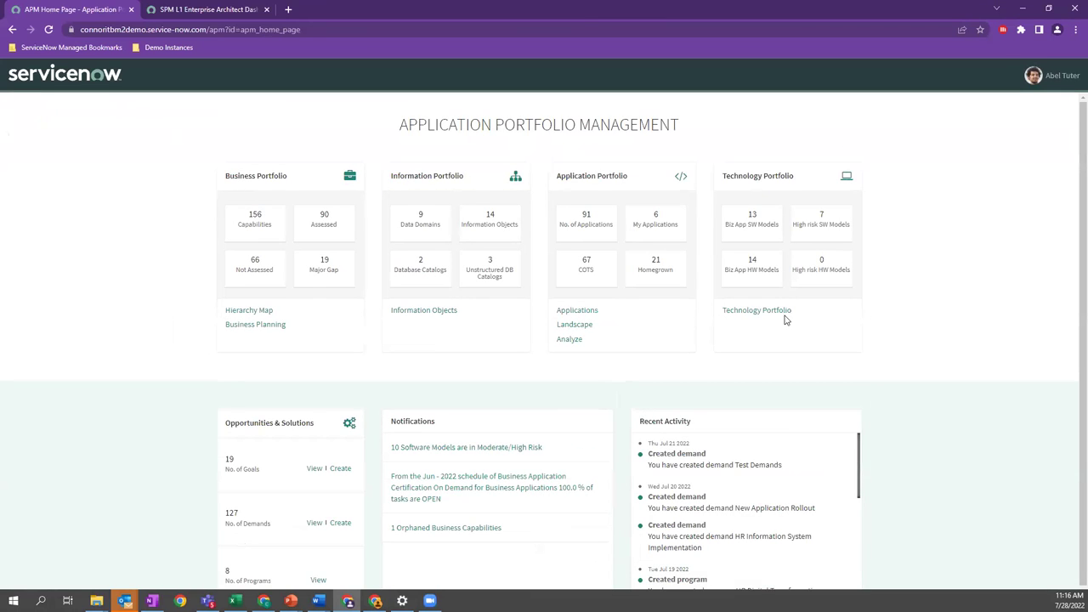
click(772, 313)
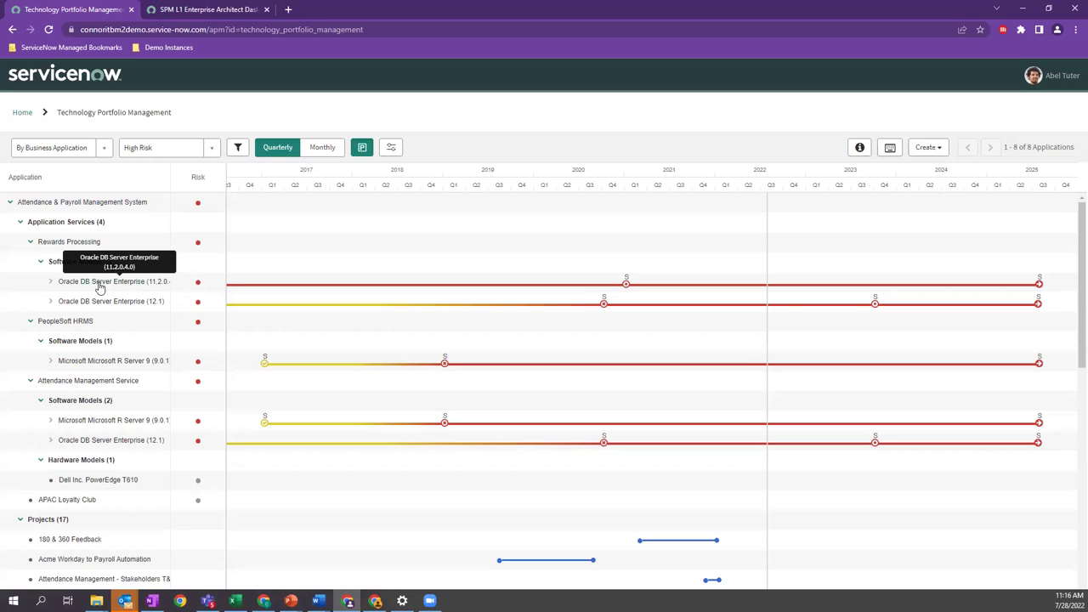
Examine the software model lifecycle risks and project timelines under the Attendance & Payroll Management System.
mouse_move(628, 289)
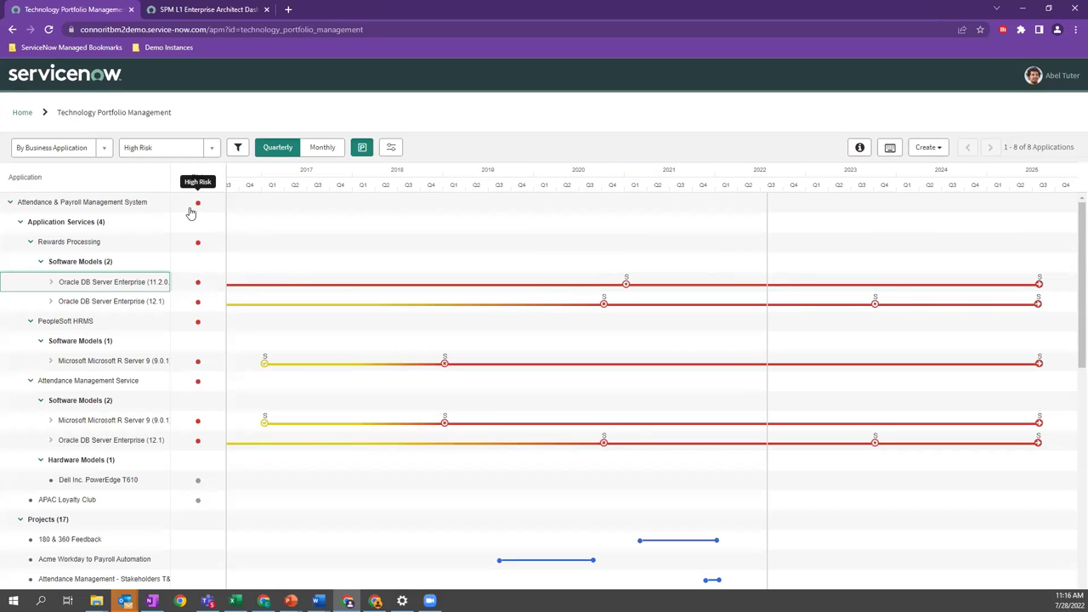
mouse_move(34, 203)
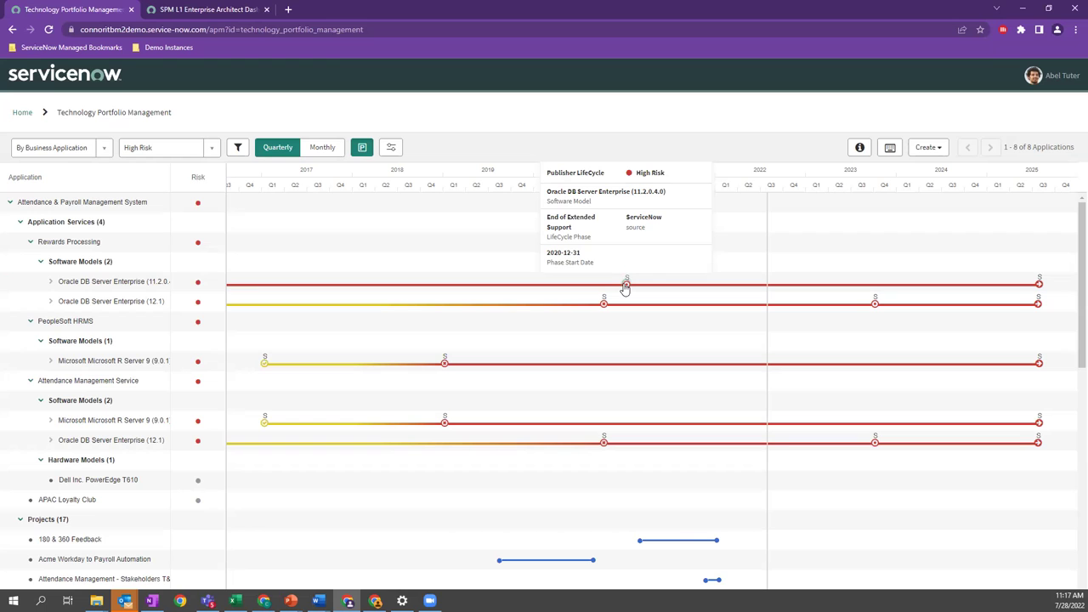
scroll(668, 336, down, 2)
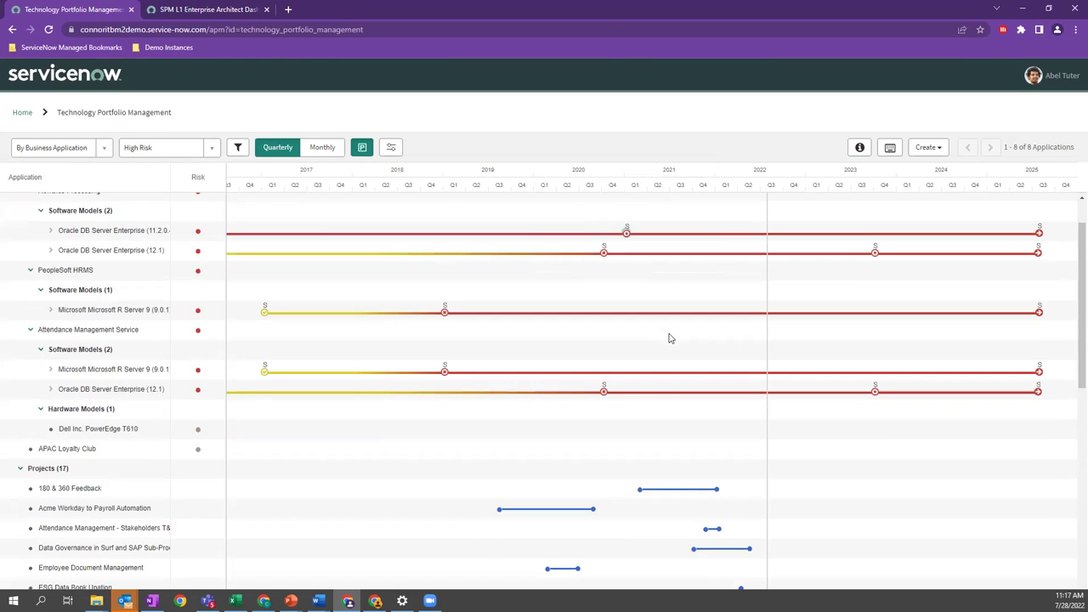
scroll(704, 414, down, 2)
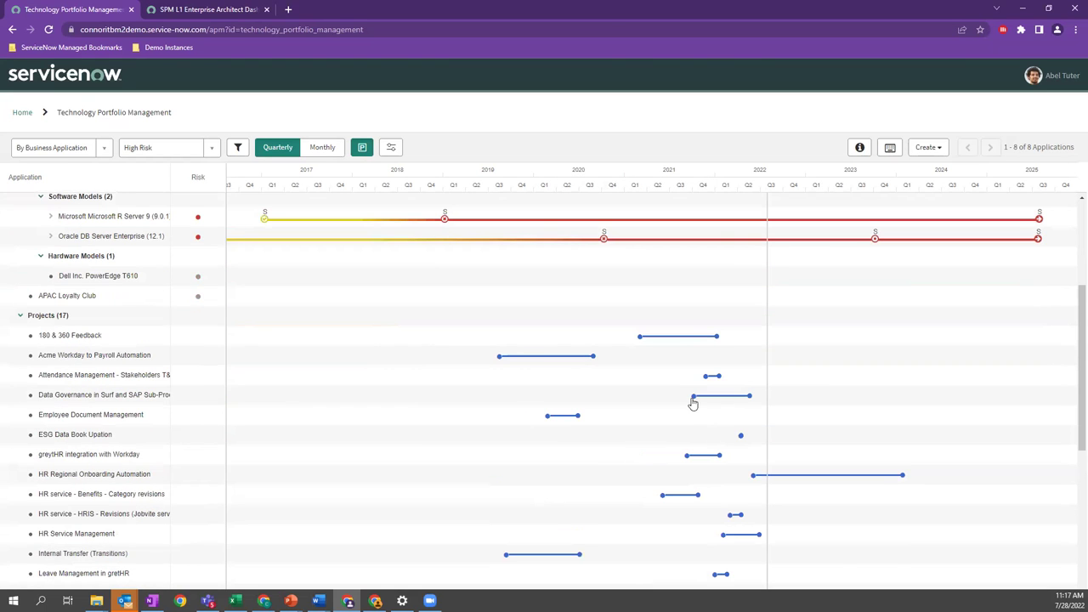
scroll(455, 401, down, 1)
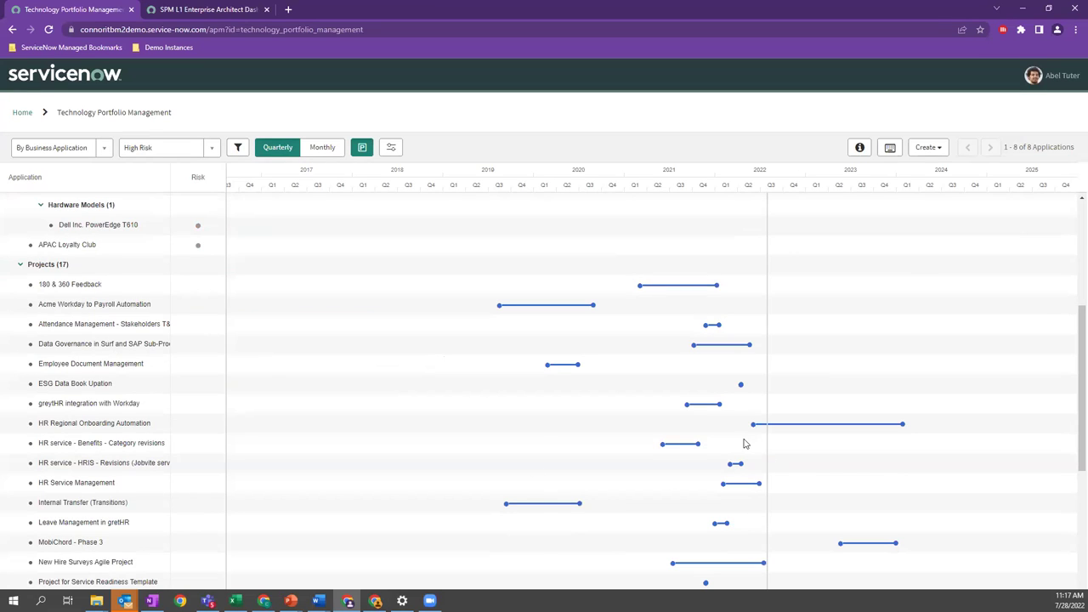
scroll(428, 454, up, 1)
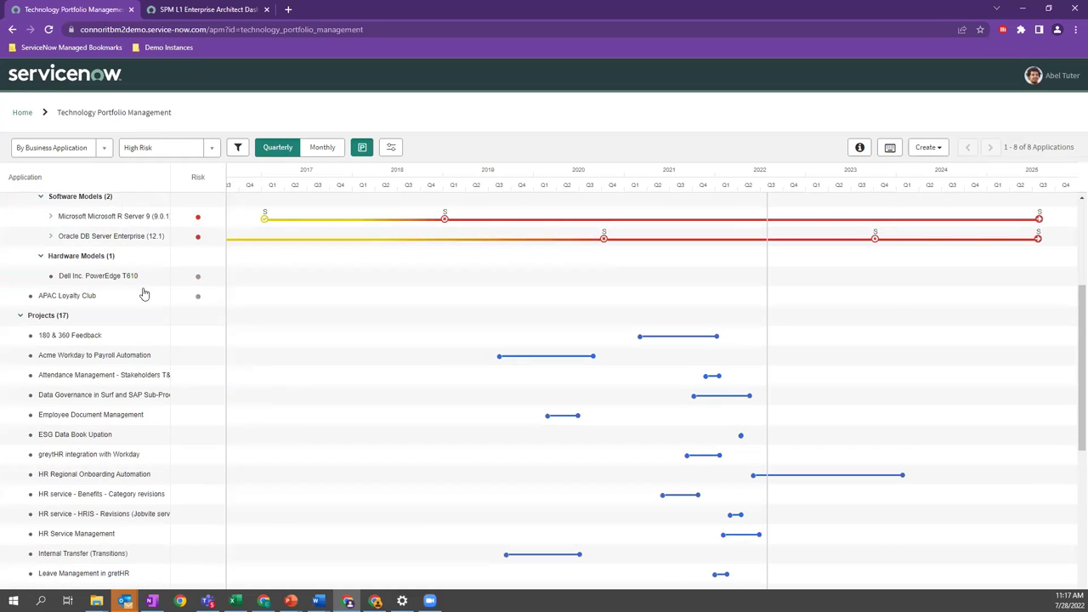
scroll(435, 478, down, 1)
scroll(437, 478, down, 1)
scroll(411, 436, up, 2)
scroll(482, 431, up, 1)
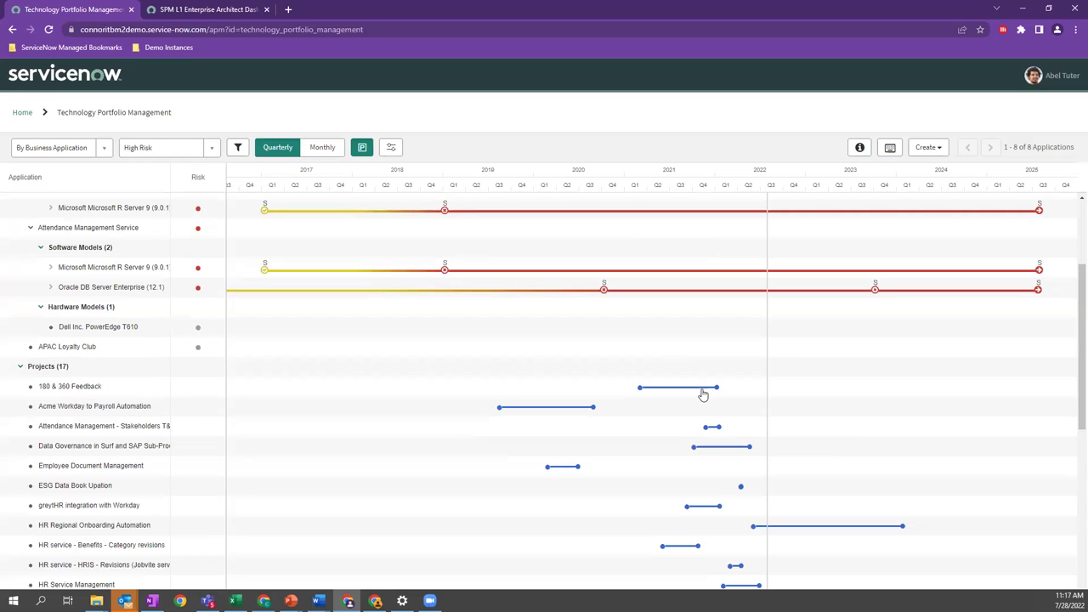
scroll(707, 393, down, 2)
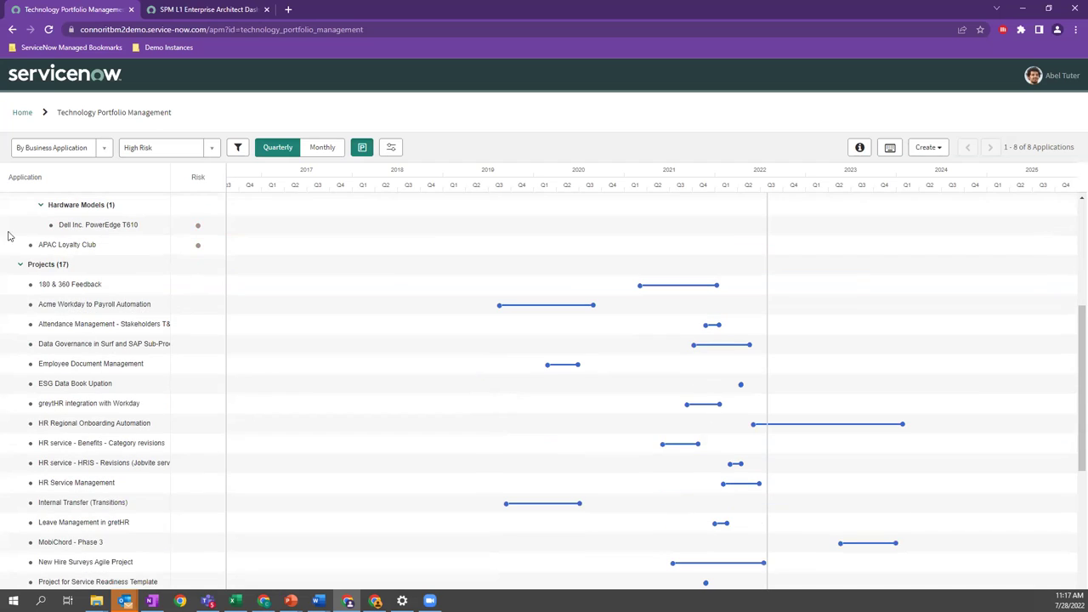
scroll(685, 536, up, 5)
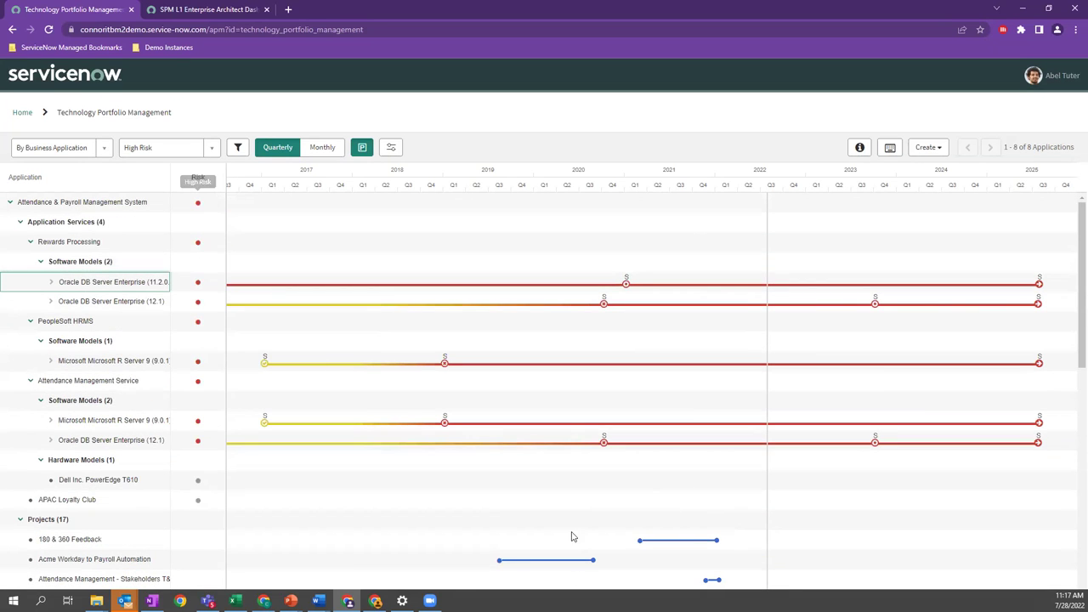
scroll(682, 522, down, 2)
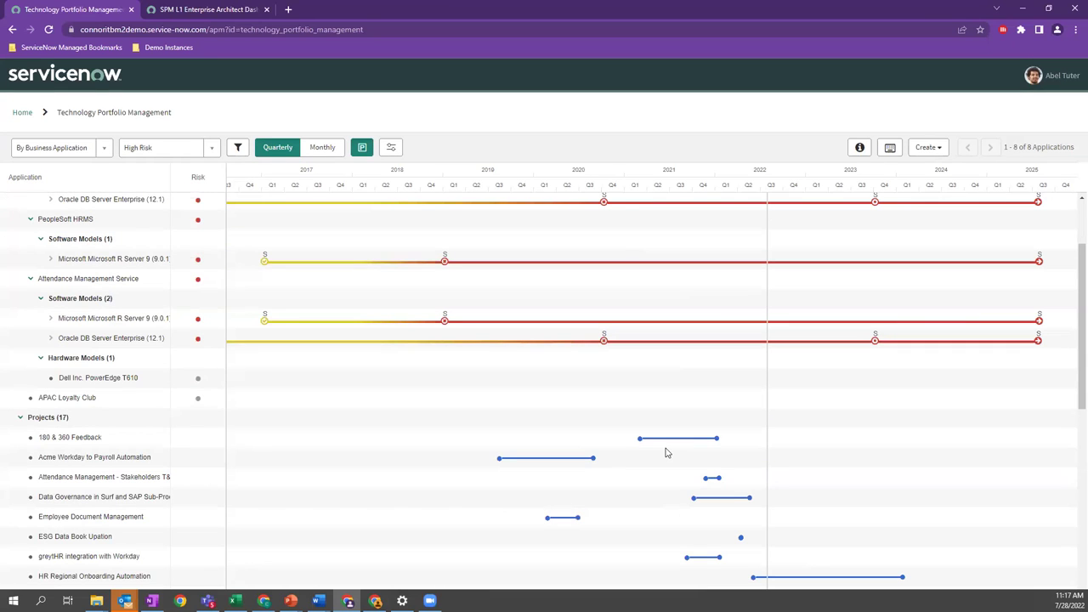
scroll(661, 454, up, 2)
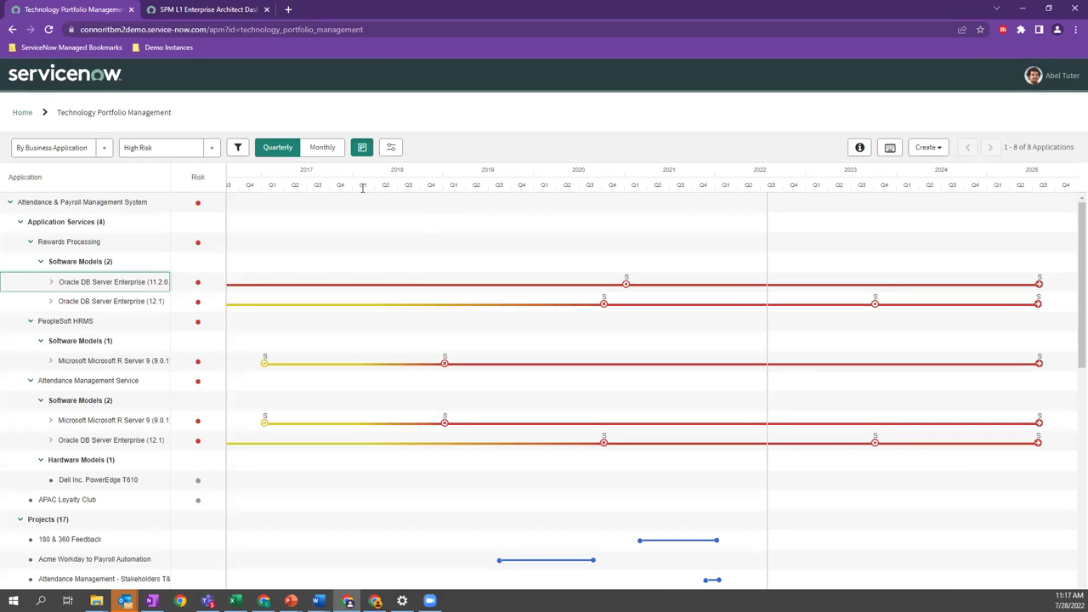
Group the technology timeline by software model and expand Microsoft R Server 8 (8.0.0) down to its business applications.
click(101, 150)
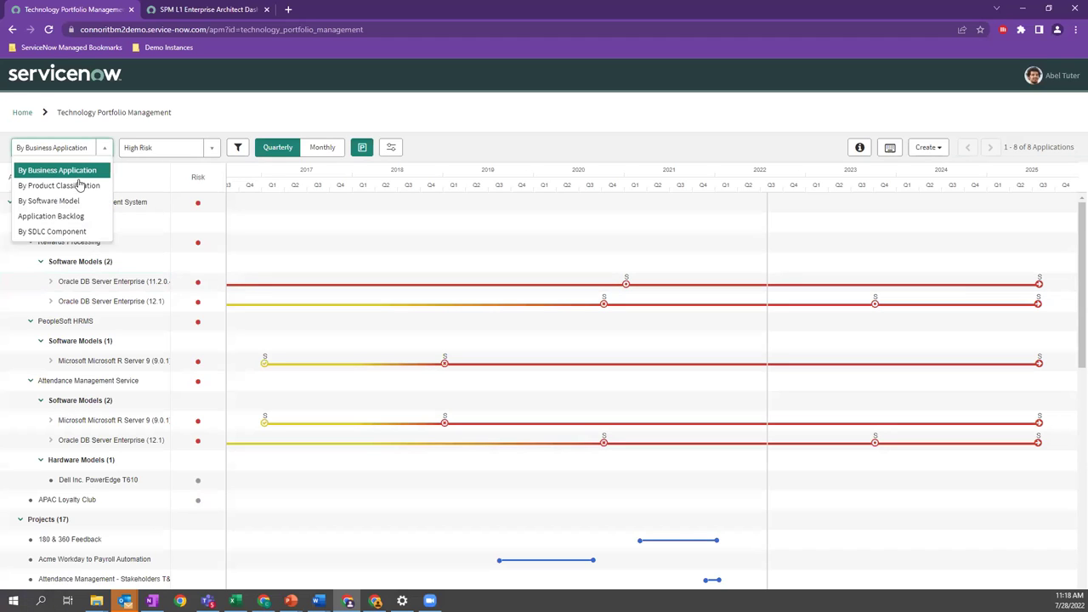
click(72, 204)
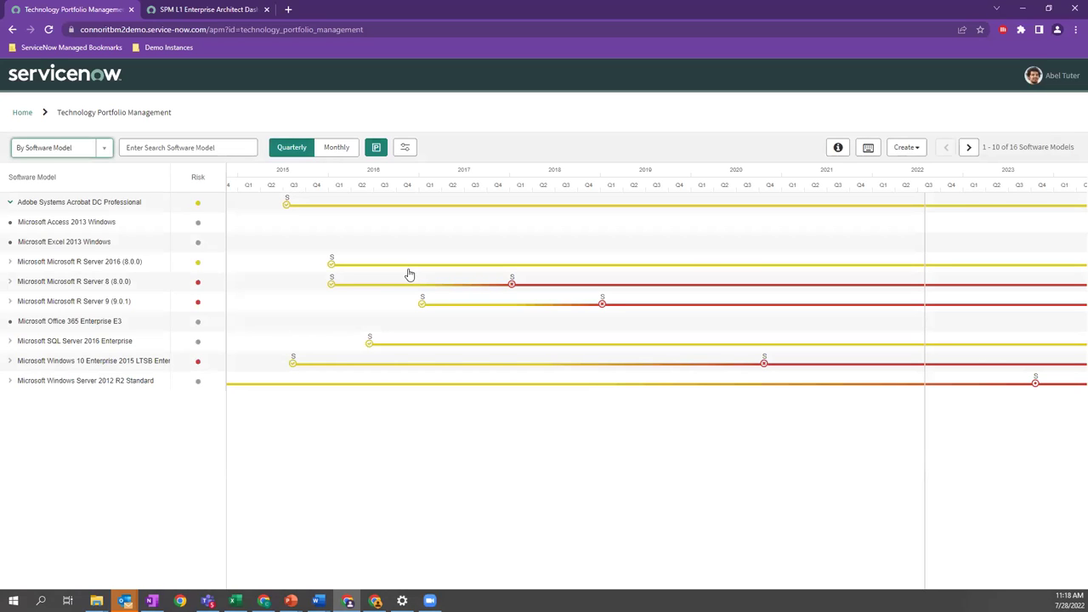
click(9, 283)
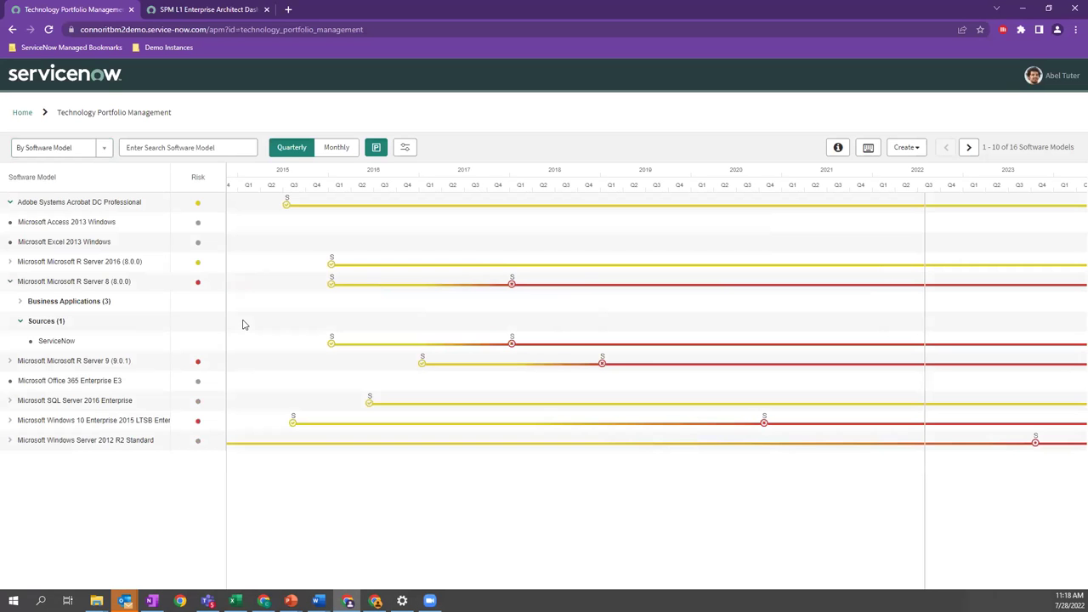
click(20, 301)
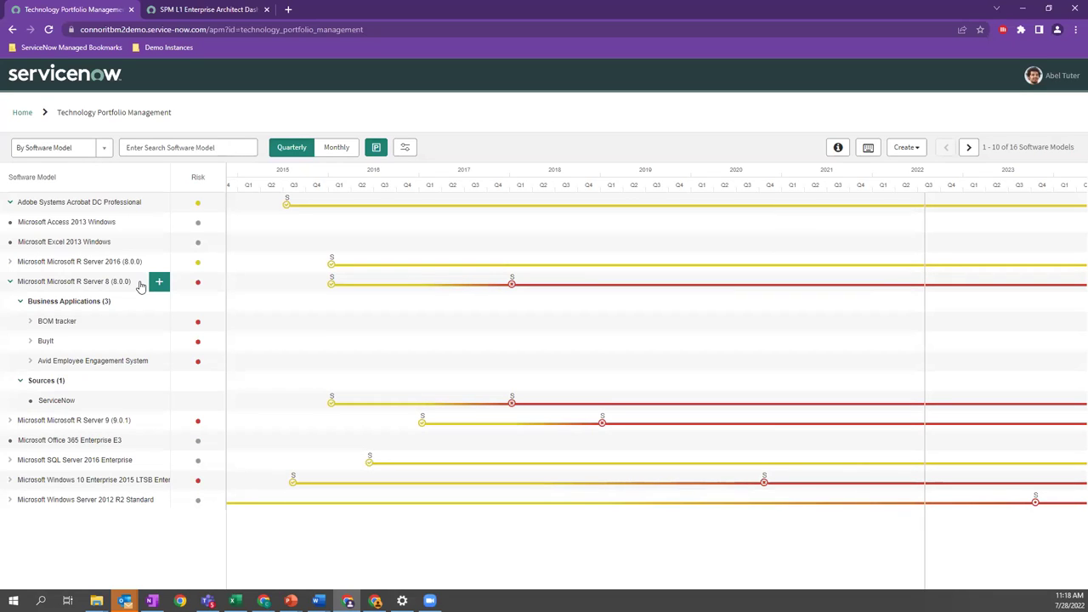
View the options for creating a demand or project from Microsoft R Server 8 and its BOM tracker application.
click(159, 281)
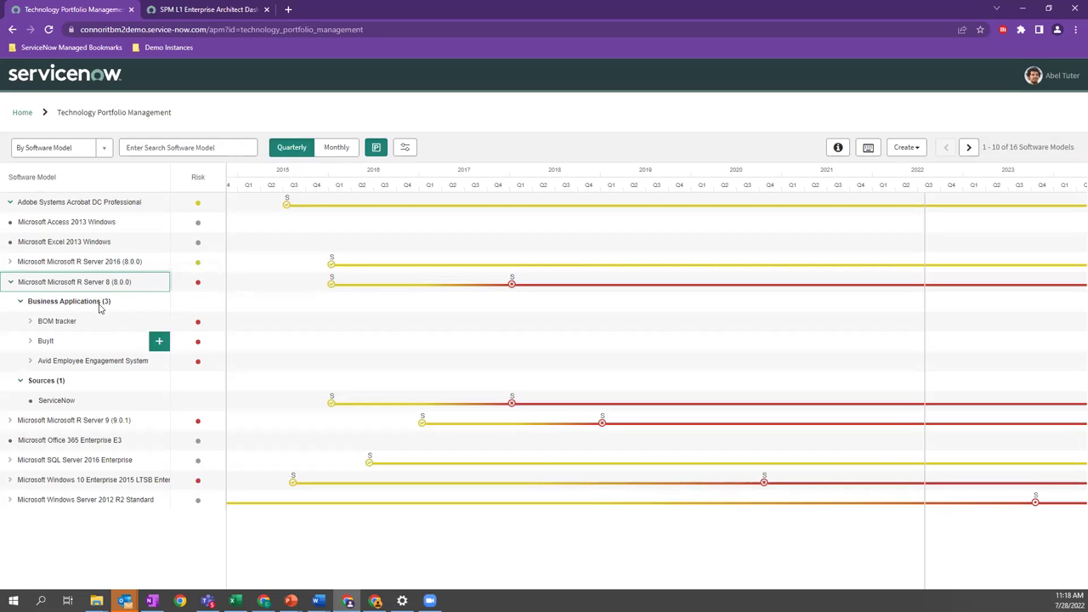
click(159, 285)
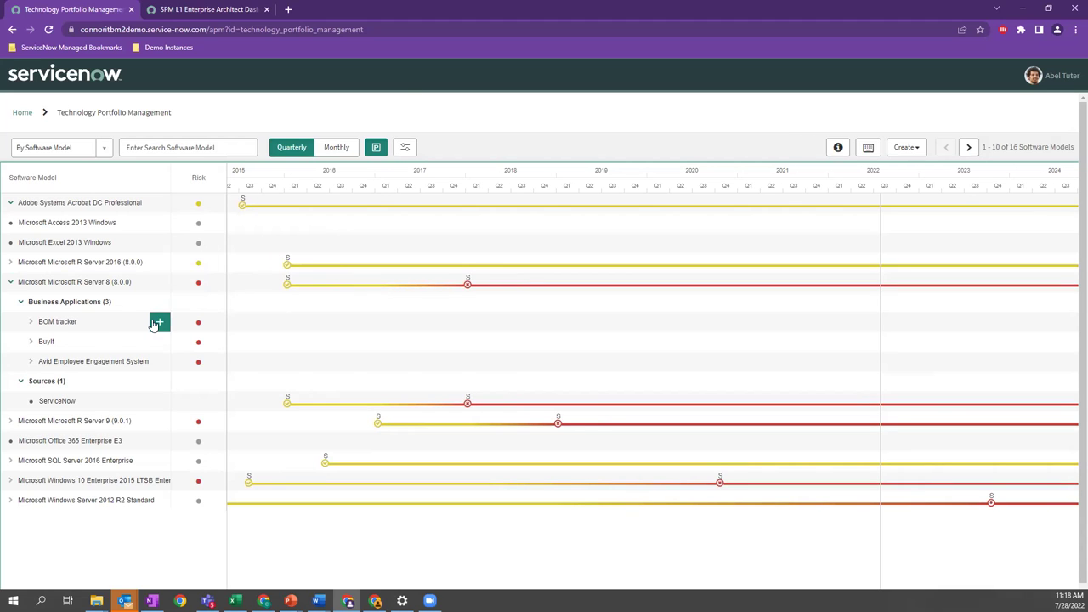
click(156, 322)
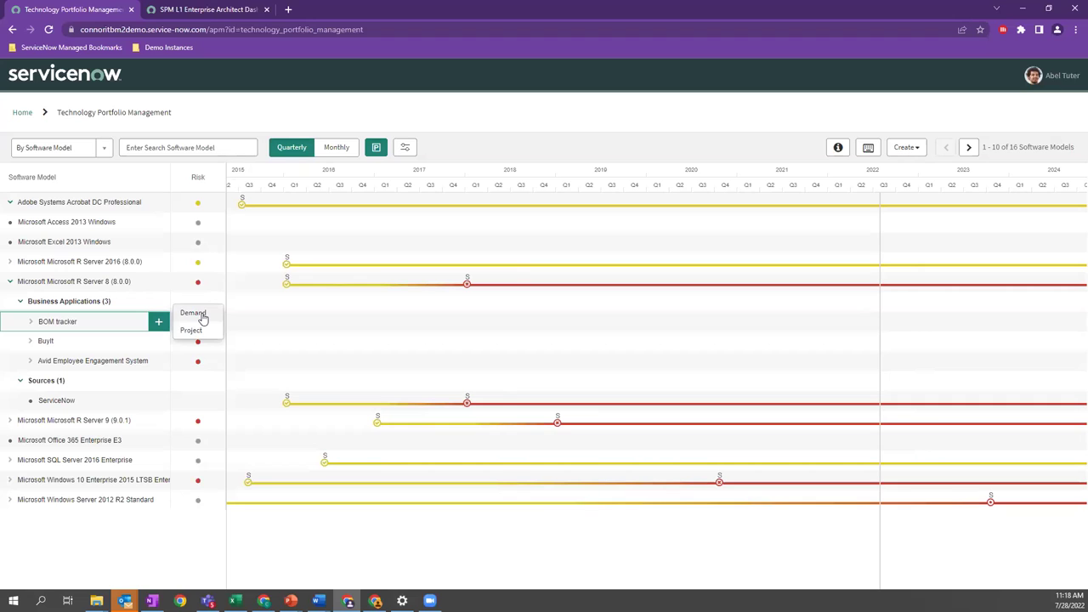
click(206, 226)
Switch to the LTWebinar - APM slide show in PowerPoint.
mouse_move(290, 601)
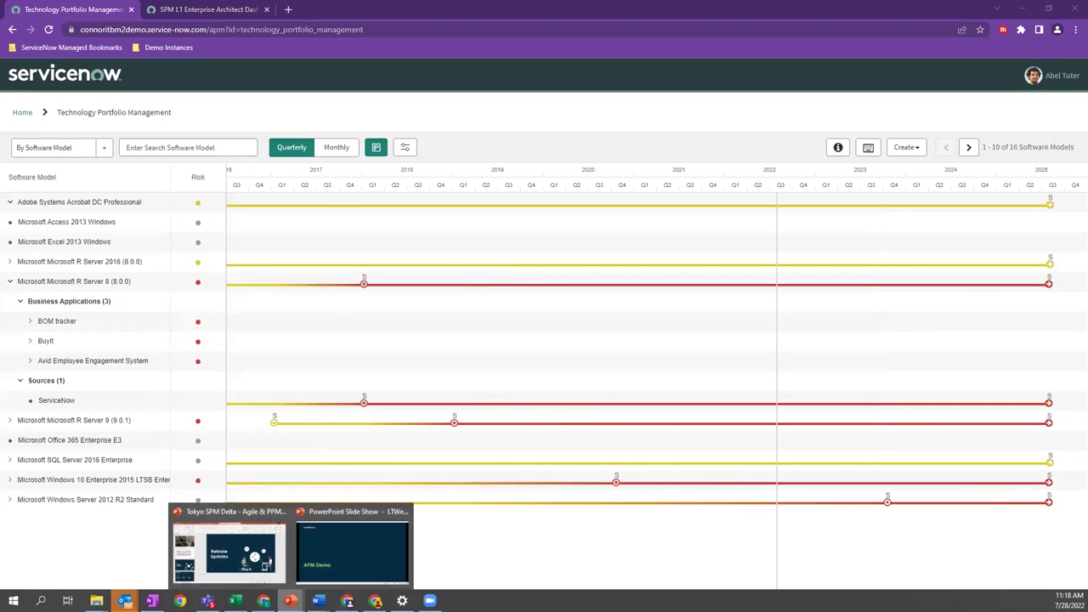
click(339, 549)
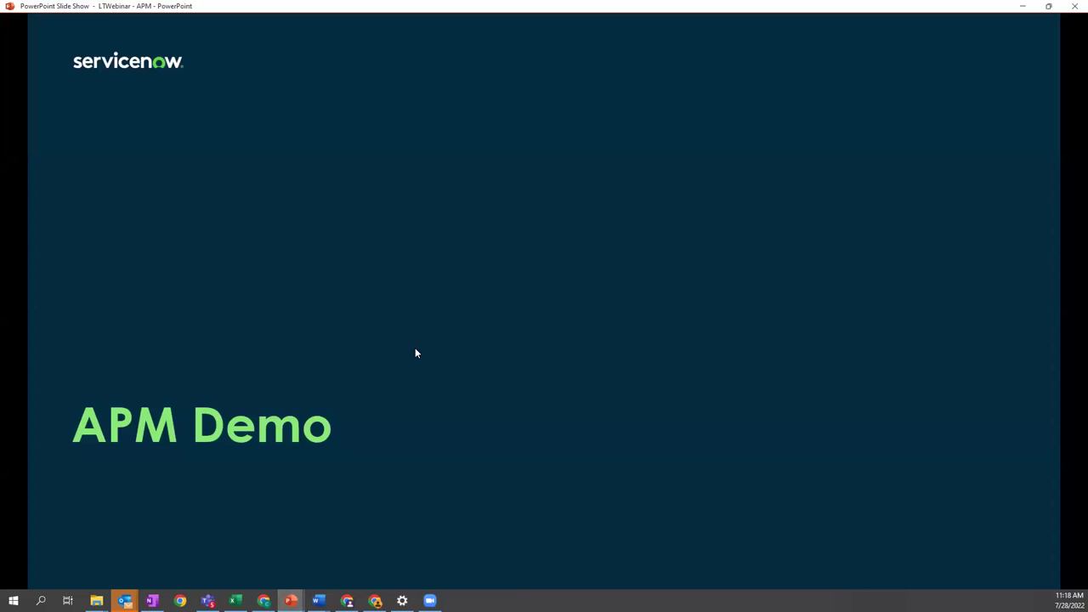
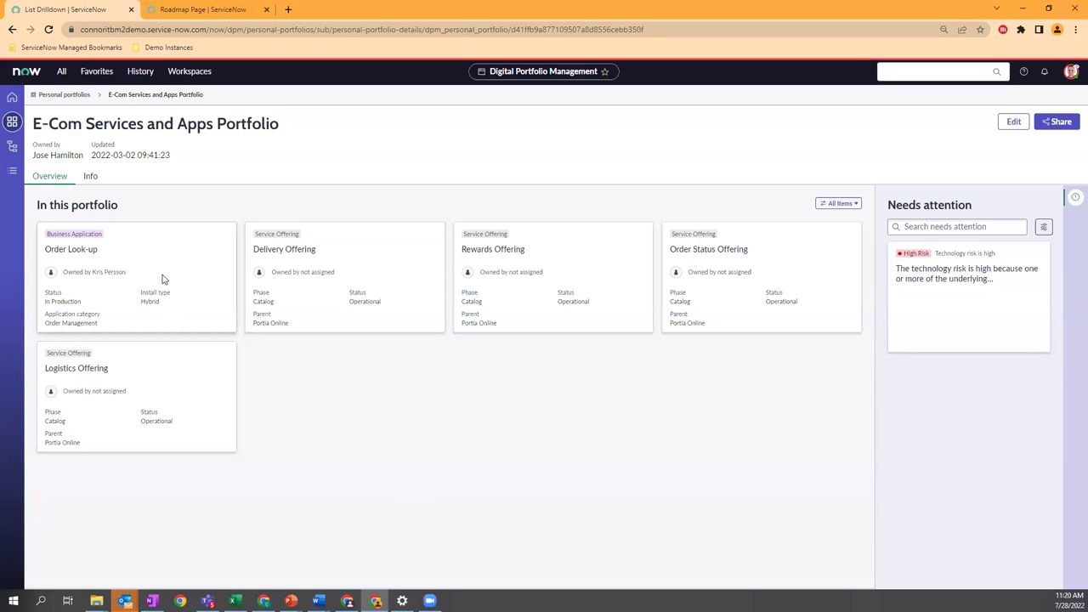
Open the Order Look-up application's planning roadmap from the E-Com Services and Apps Portfolio and display the roadmap's personalization settings.
click(151, 256)
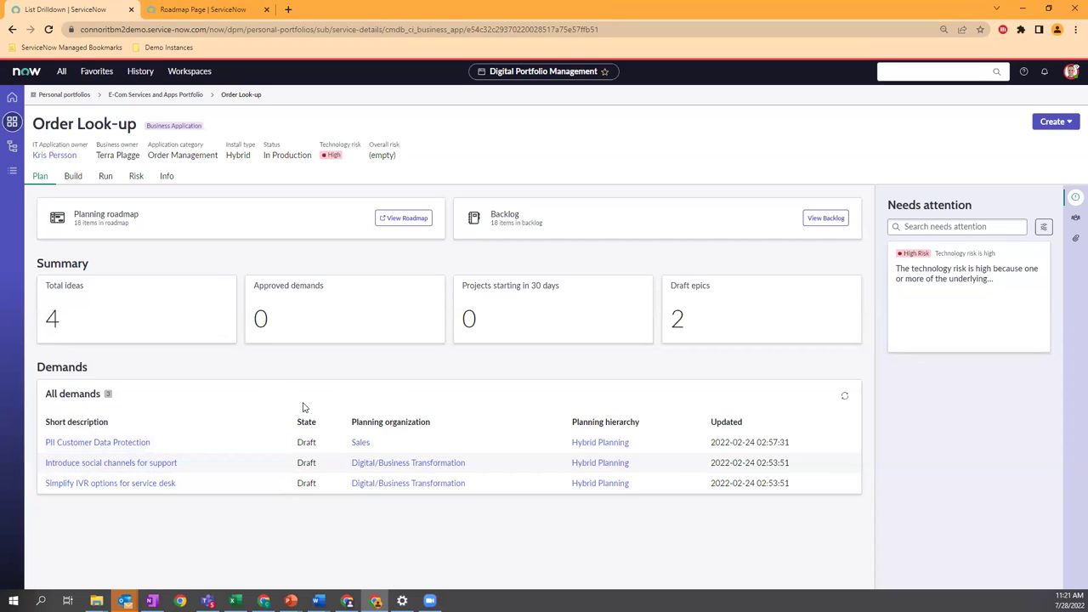
click(397, 218)
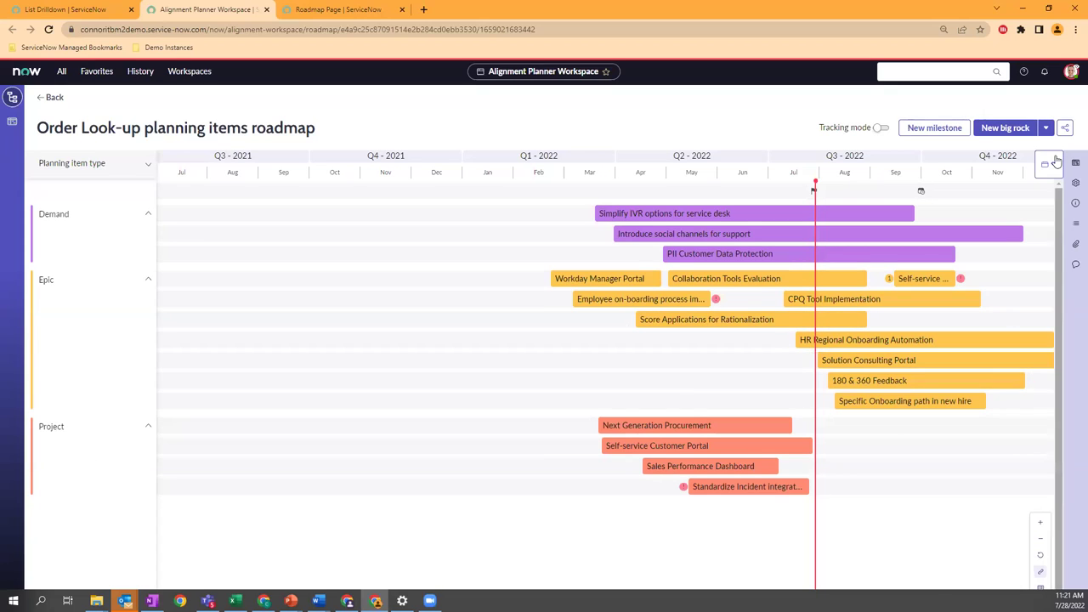
click(1075, 182)
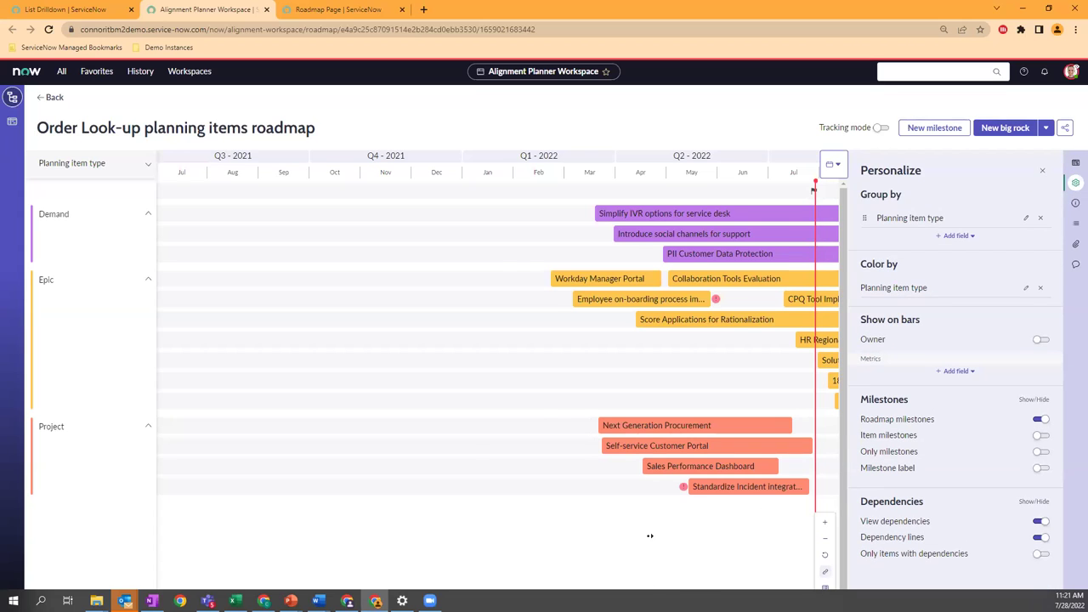
Group the Order Look-up planning items roadmap by primary goal and close the personalization settings.
scroll(649, 536, right, 3)
scroll(656, 540, right, 1)
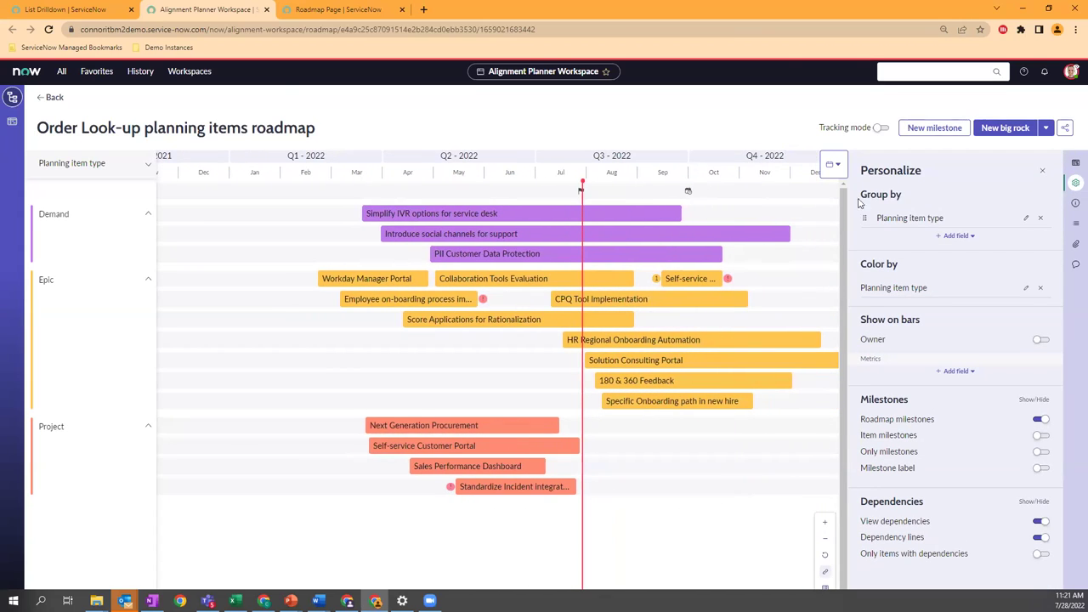
click(1026, 217)
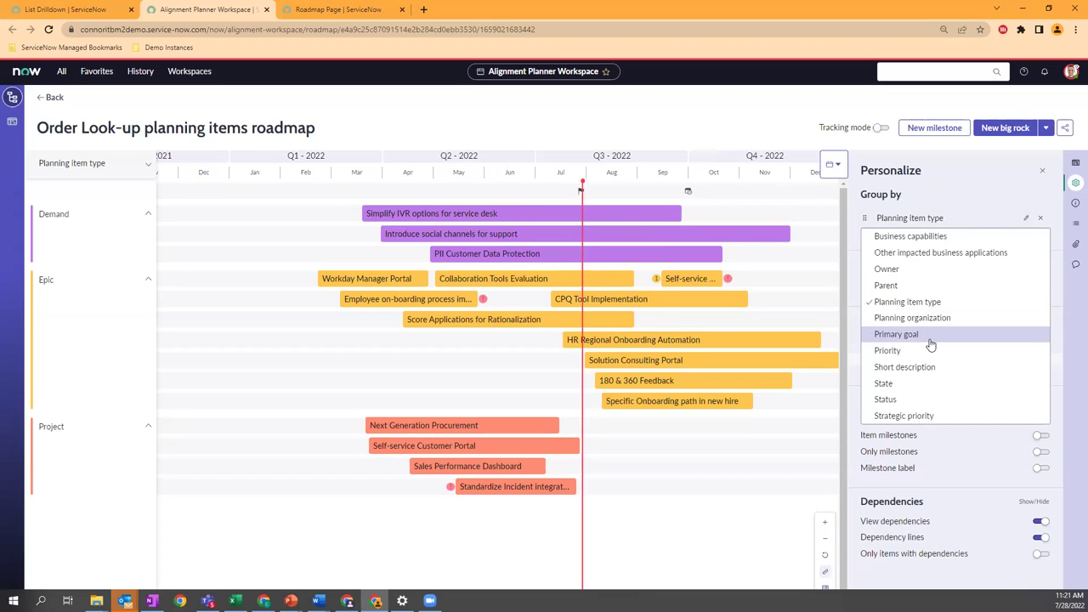
click(896, 334)
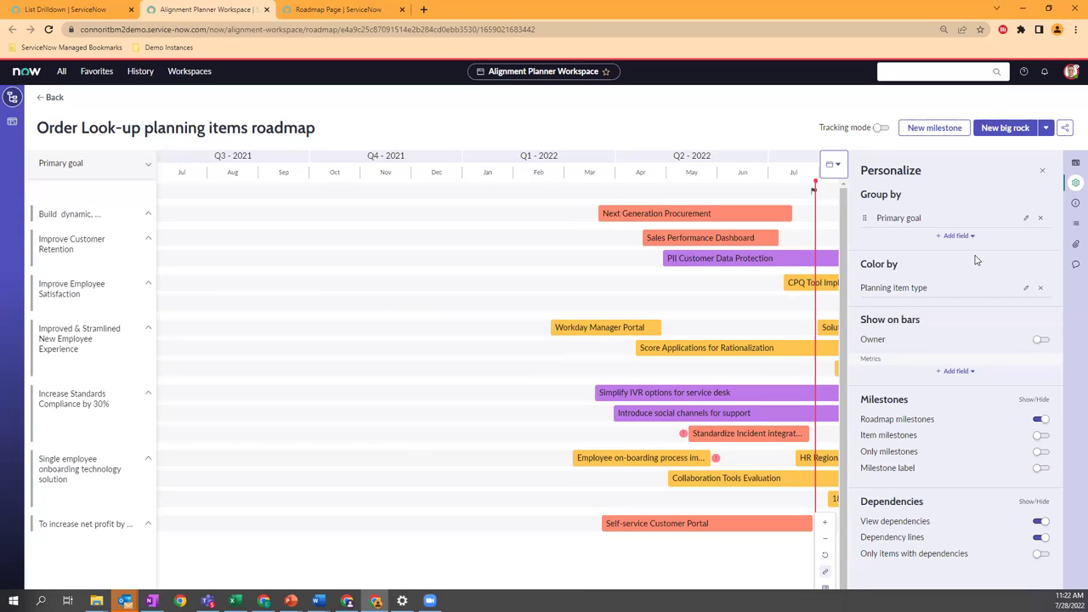
click(1042, 171)
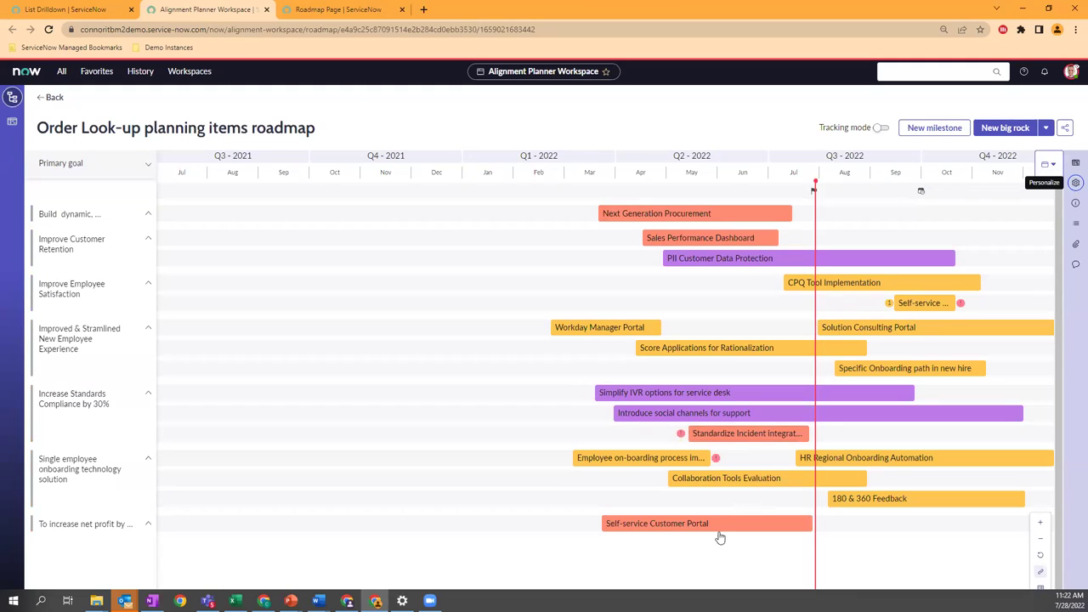
Check the dates of PII Customer Data Protection on the roadmap, view the list of own ad hoc roadmaps, and return to the roadmap.
scroll(627, 524, right, 2)
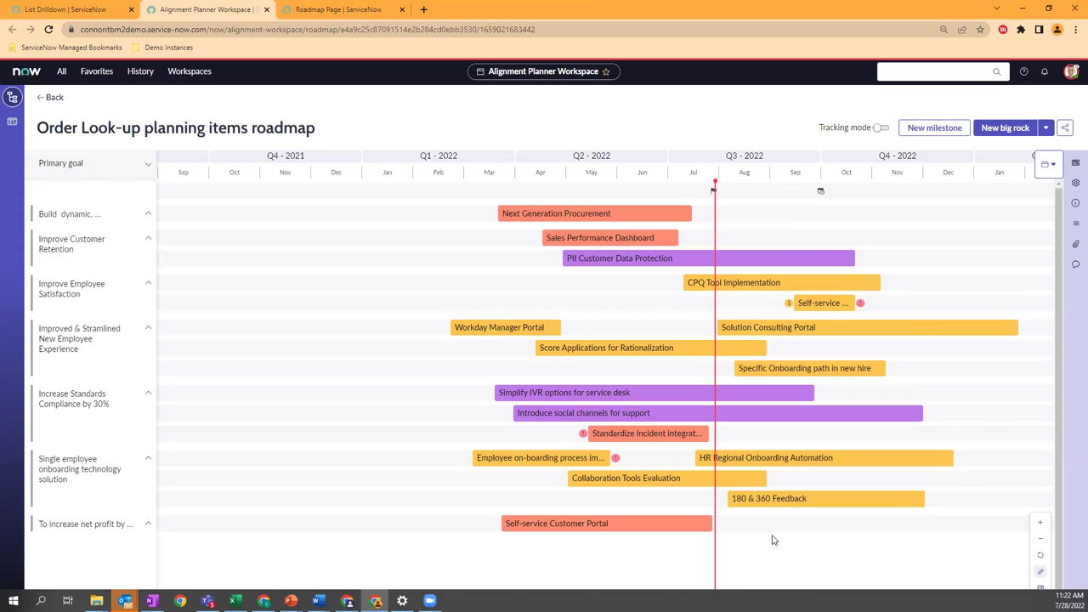
mouse_move(712, 196)
mouse_move(824, 268)
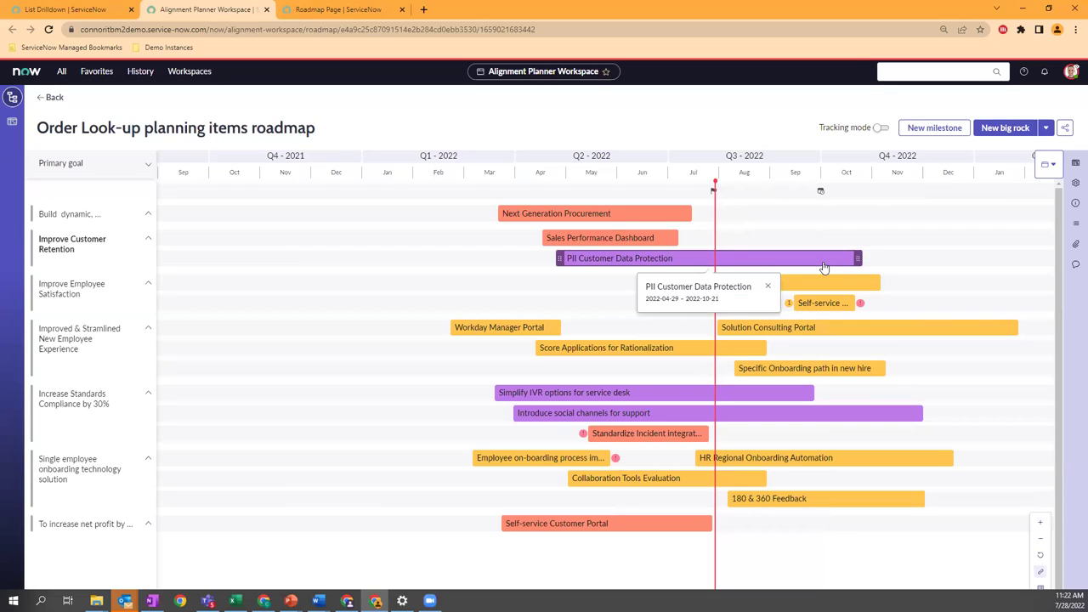
click(51, 99)
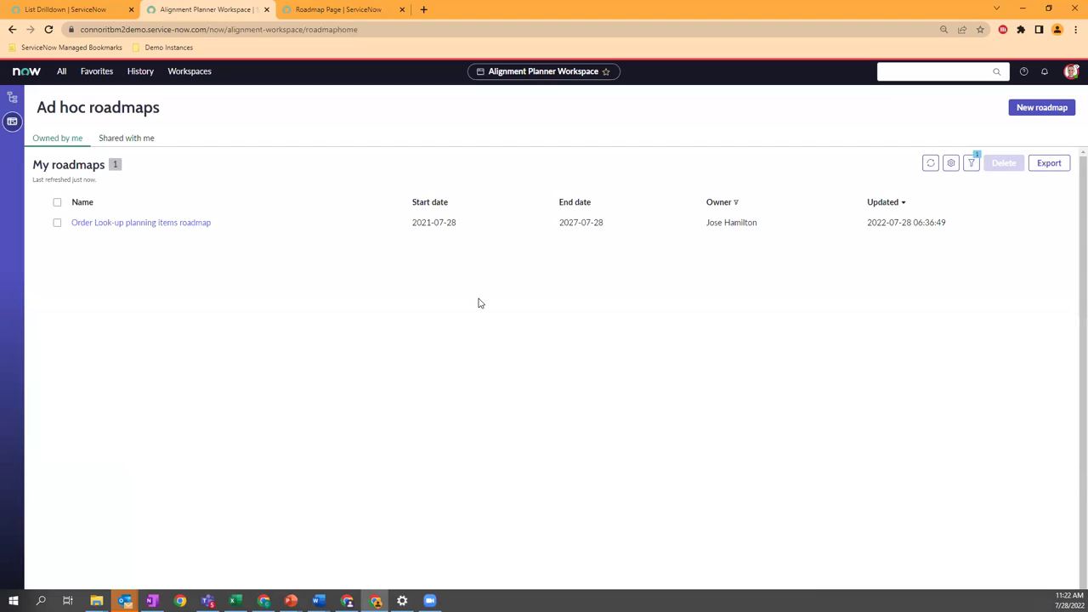
click(13, 31)
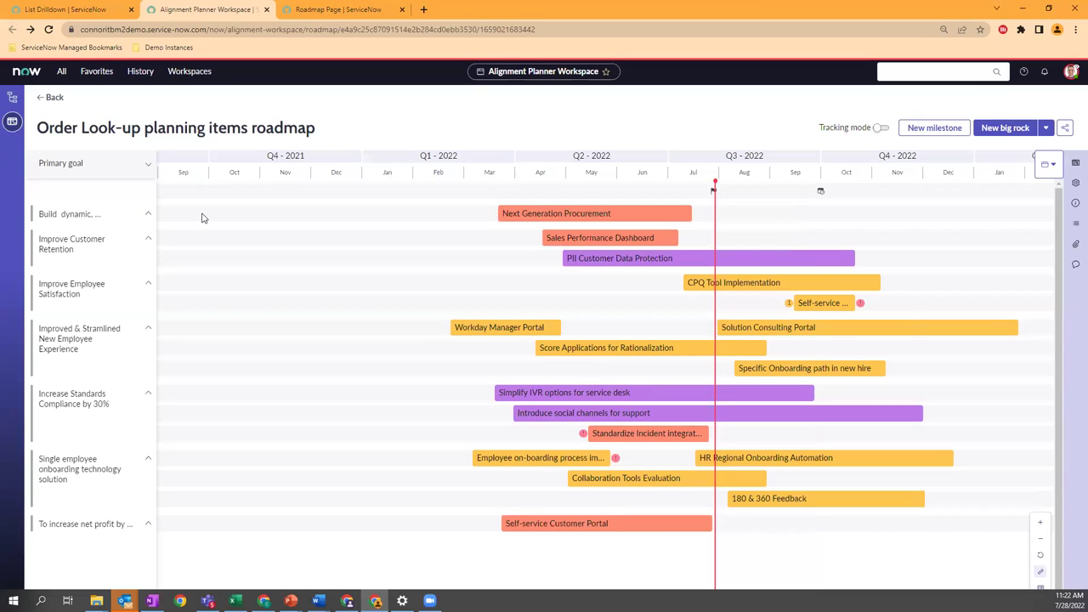
Return to the Order Look-up application in Digital Portfolio Management and review its Build information, including project status charts and active projects.
click(70, 11)
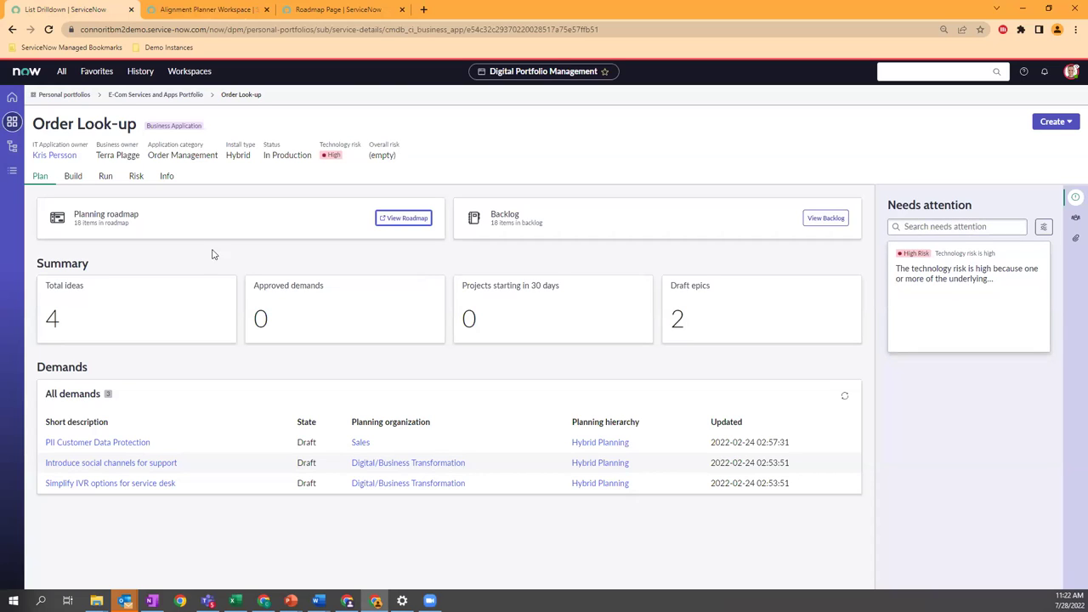
click(75, 178)
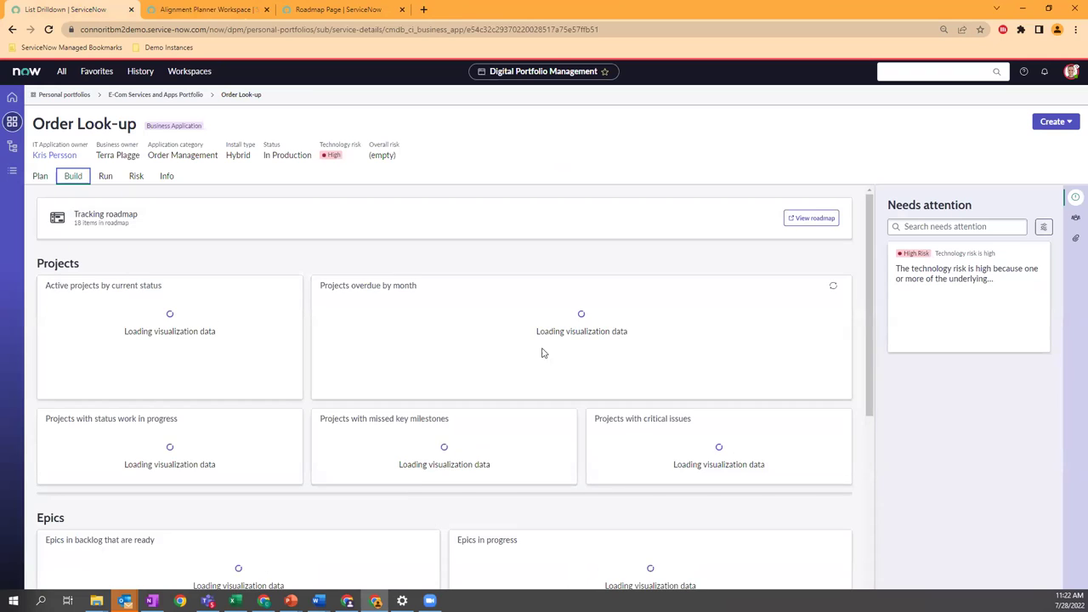
scroll(235, 375, down, 4)
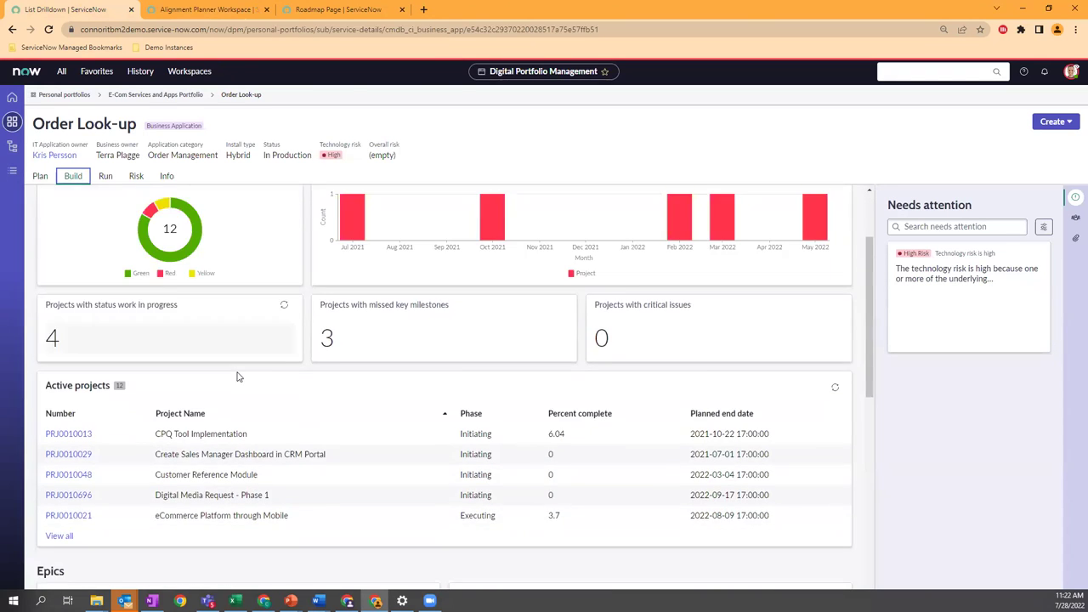
scroll(272, 408, up, 4)
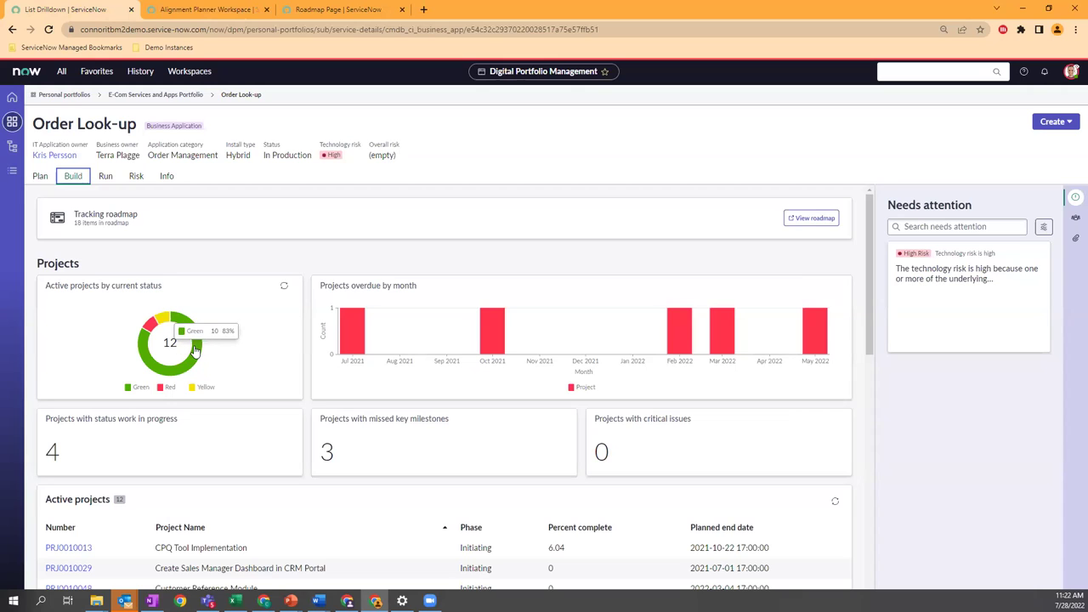
Review the Order Look-up application's Run and Risk information, and return to its Plan overview.
click(105, 176)
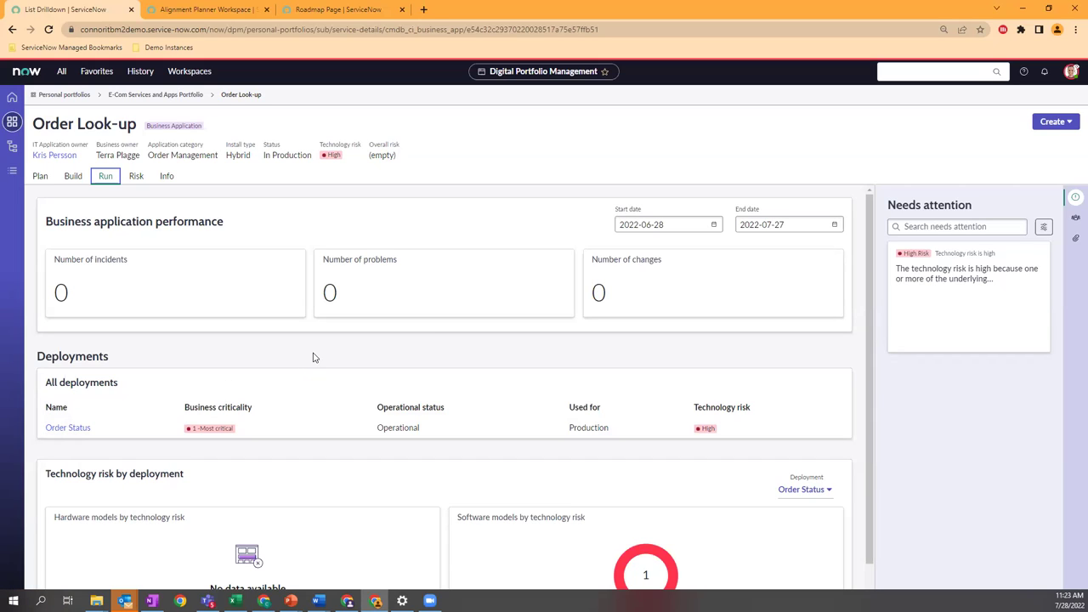
click(136, 176)
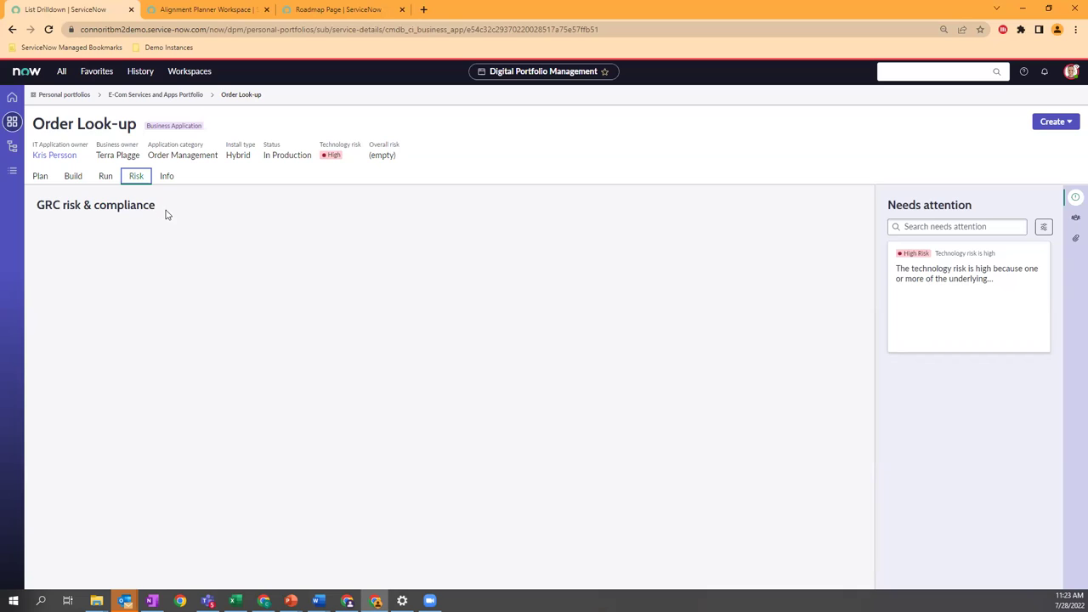
click(42, 179)
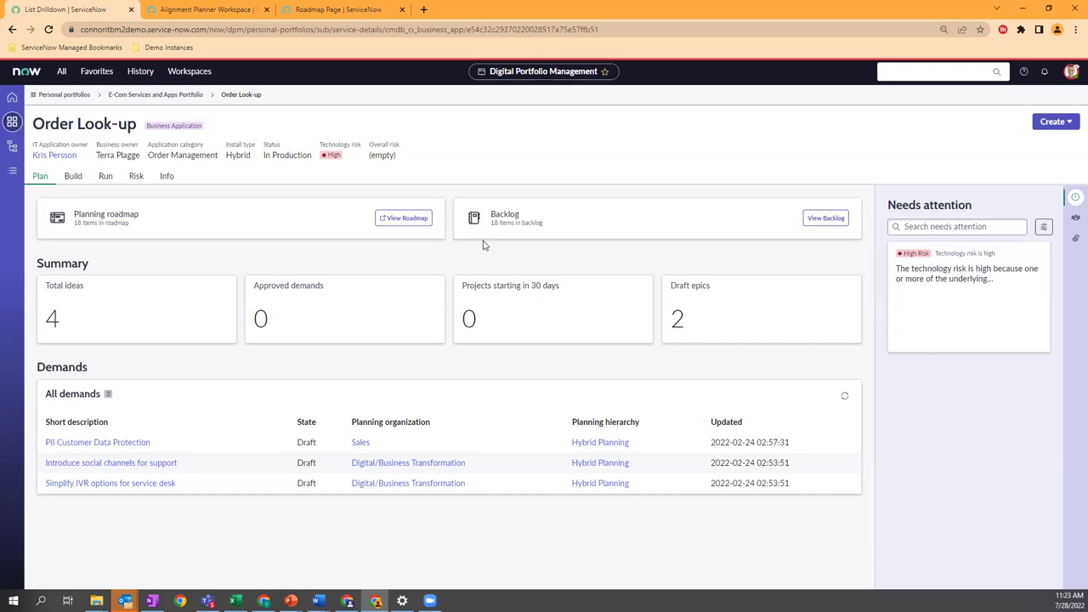
Switch to the LTWebinar - APM slide show in PowerPoint and advance to the "Upcoming In Tokyo" slide.
mouse_move(291, 601)
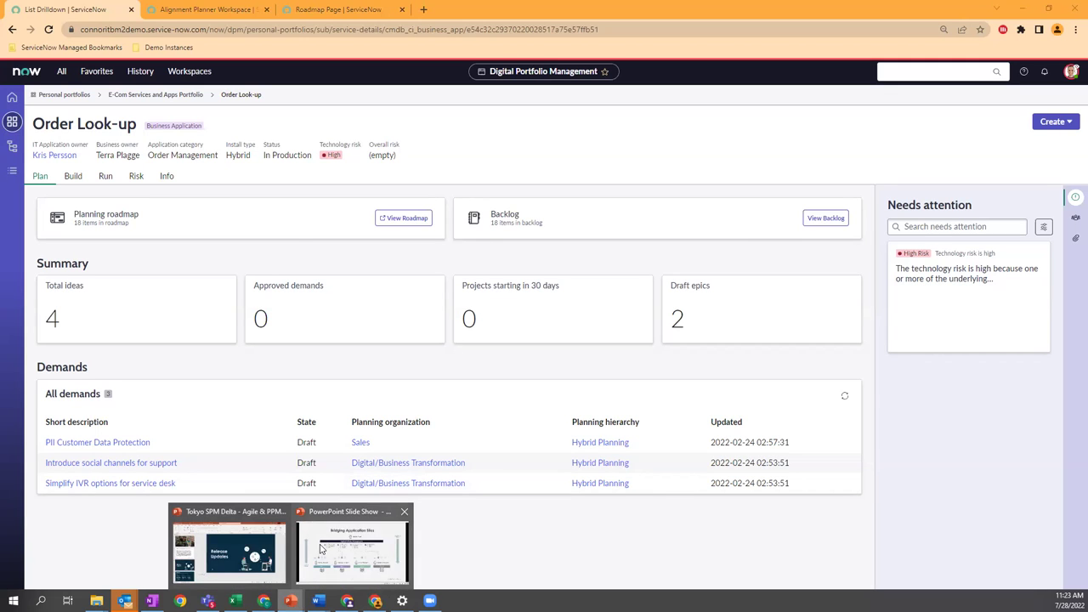
click(321, 549)
click(544, 272)
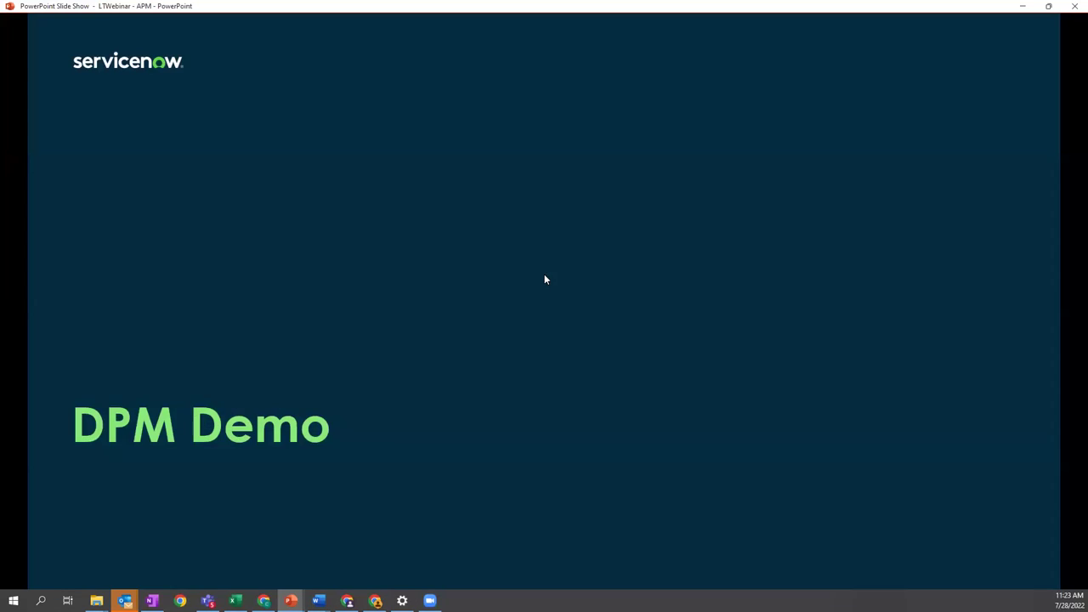
click(539, 282)
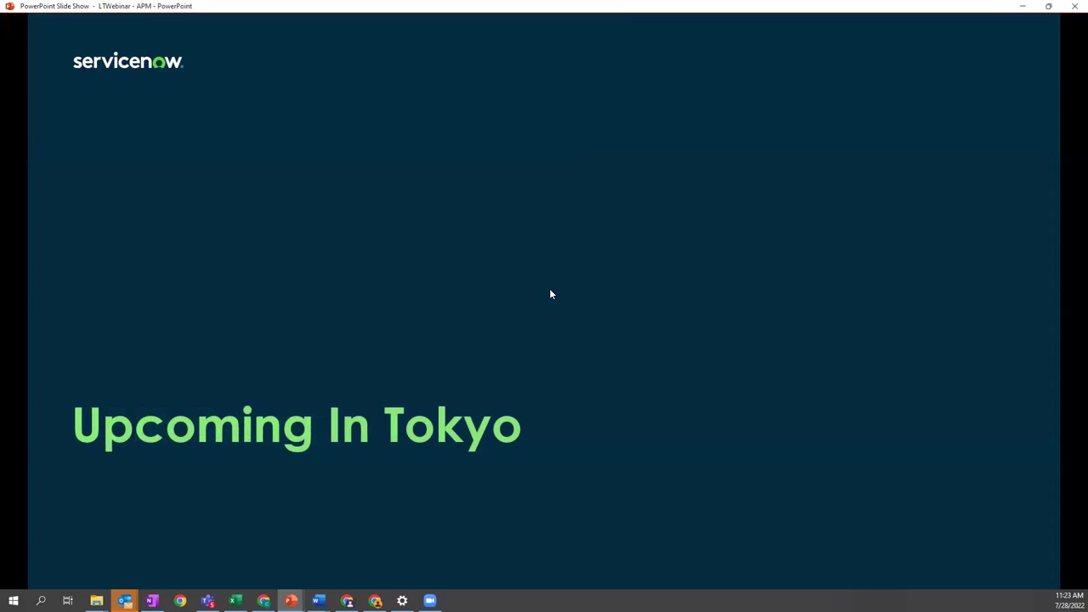